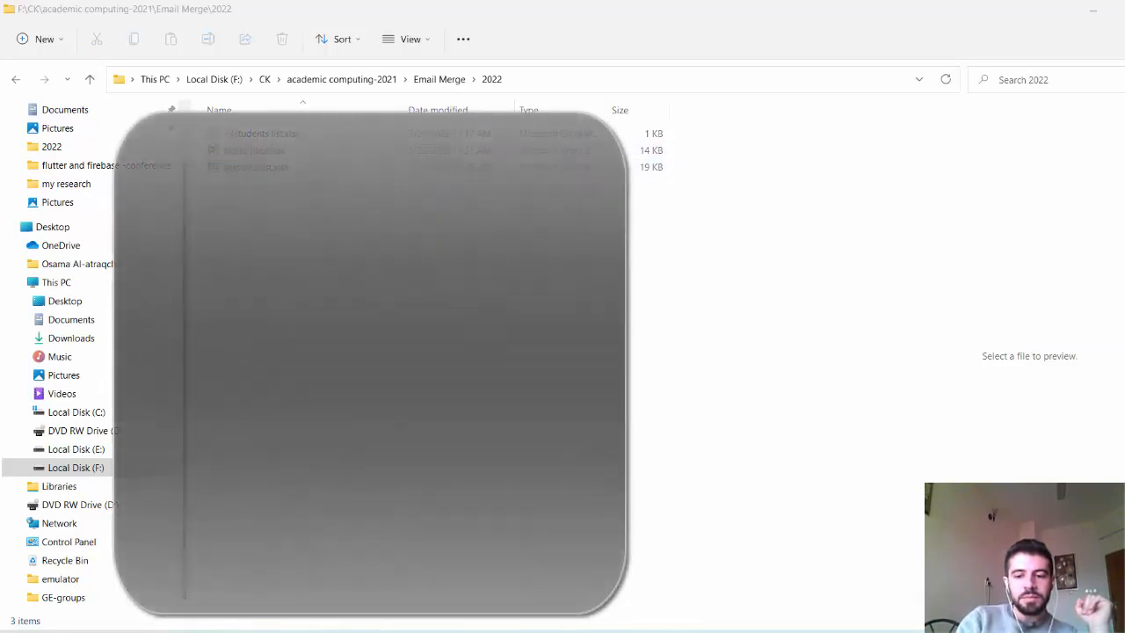
# Step: Switch to the students list workbook in Excel and review the first names and the computer, education, math and english marks
pyautogui.click(787, 631)
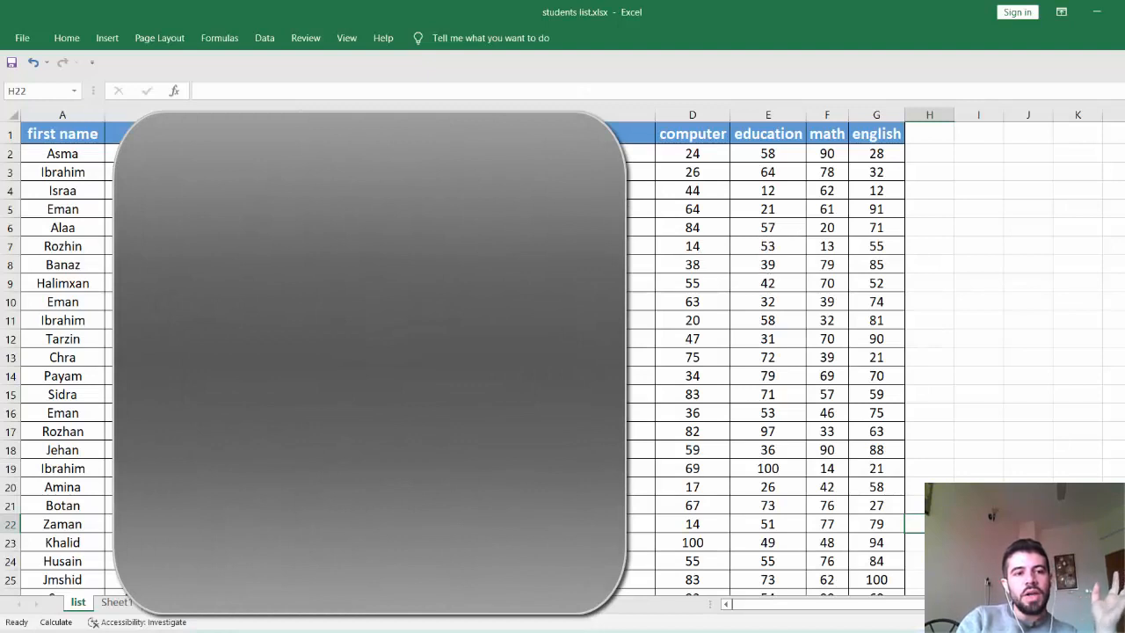
pyautogui.moveTo(61, 150); pyautogui.dragTo(77, 242)
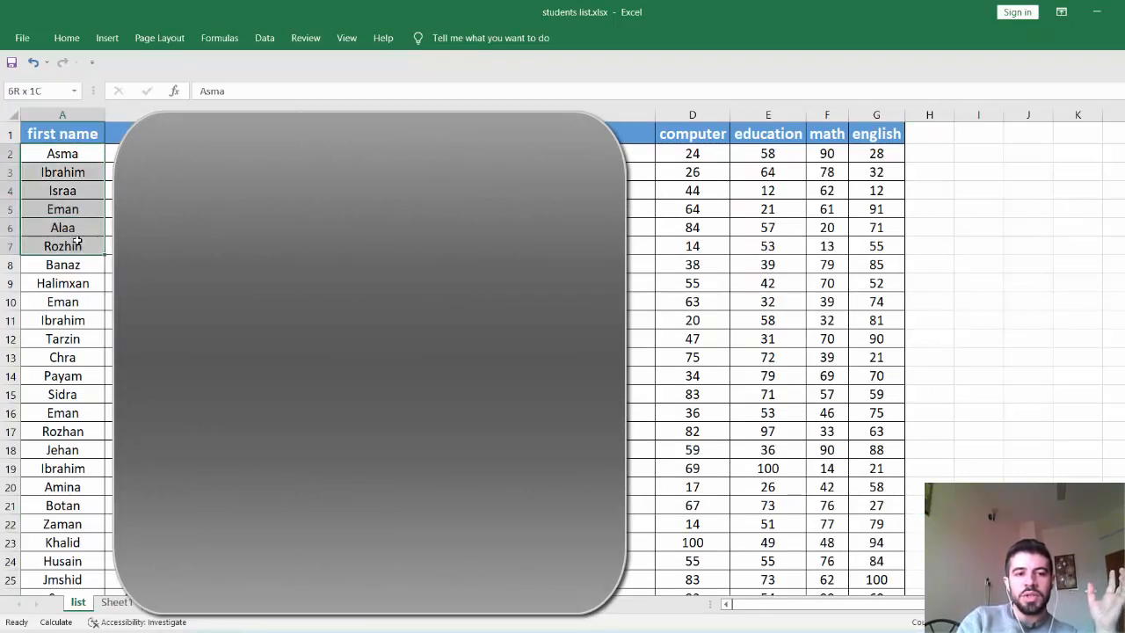
pyautogui.click(77, 244)
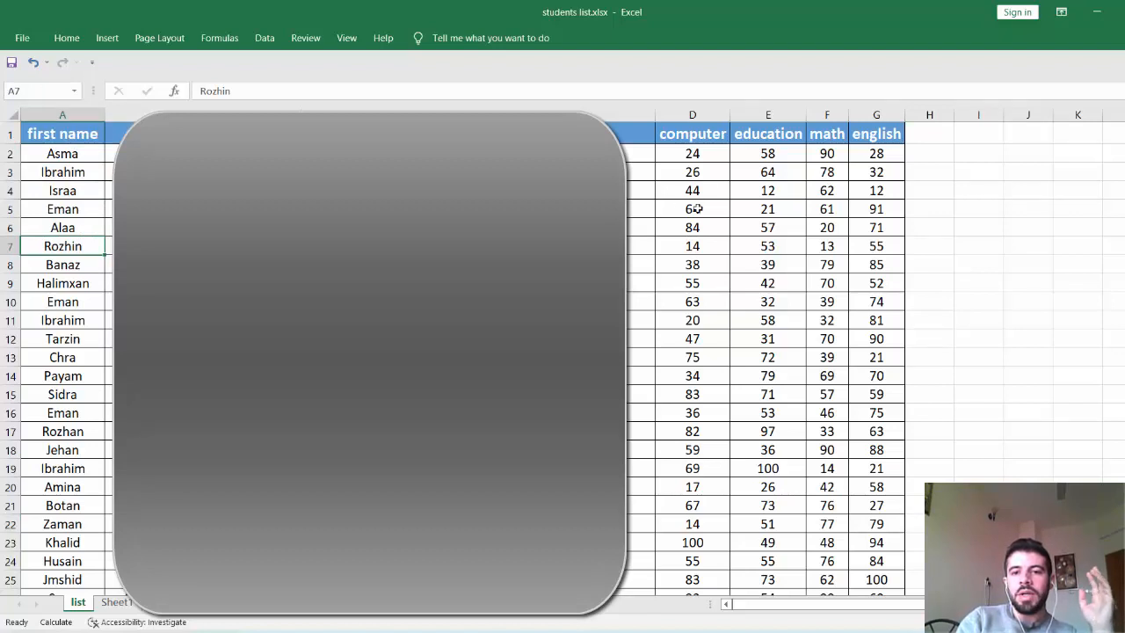
pyautogui.click(685, 130)
pyautogui.moveTo(690, 155); pyautogui.dragTo(875, 189)
pyautogui.click(761, 157)
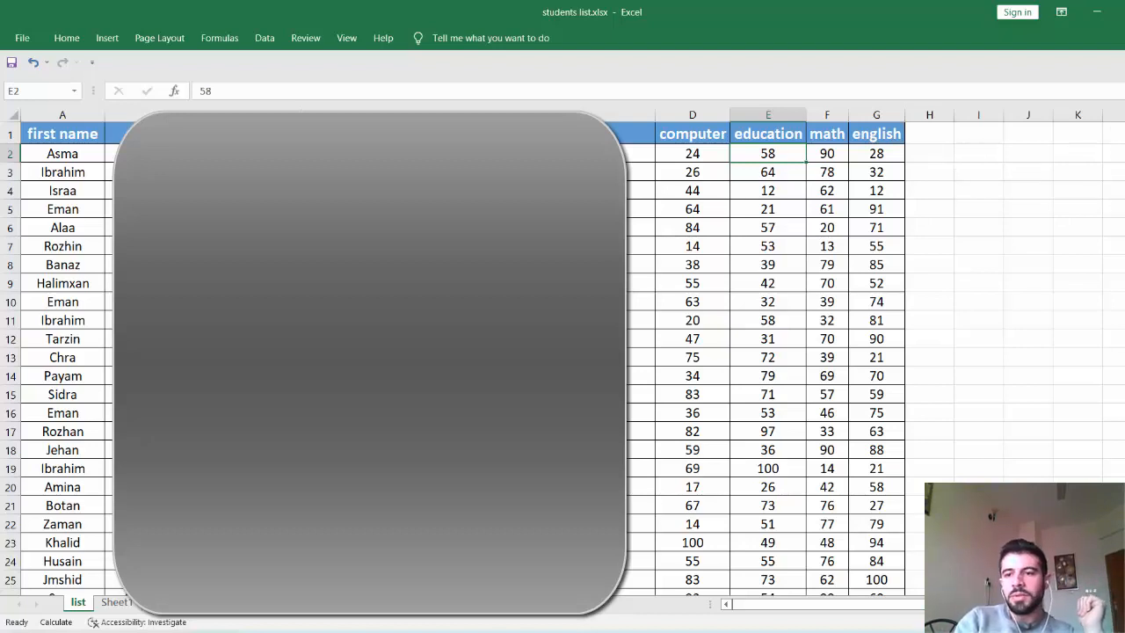
pyautogui.moveTo(1124, 140)
pyautogui.mouseDown()
pyautogui.moveTo(1124, 158)
pyautogui.moveTo(1124, 139)
pyautogui.mouseUp()
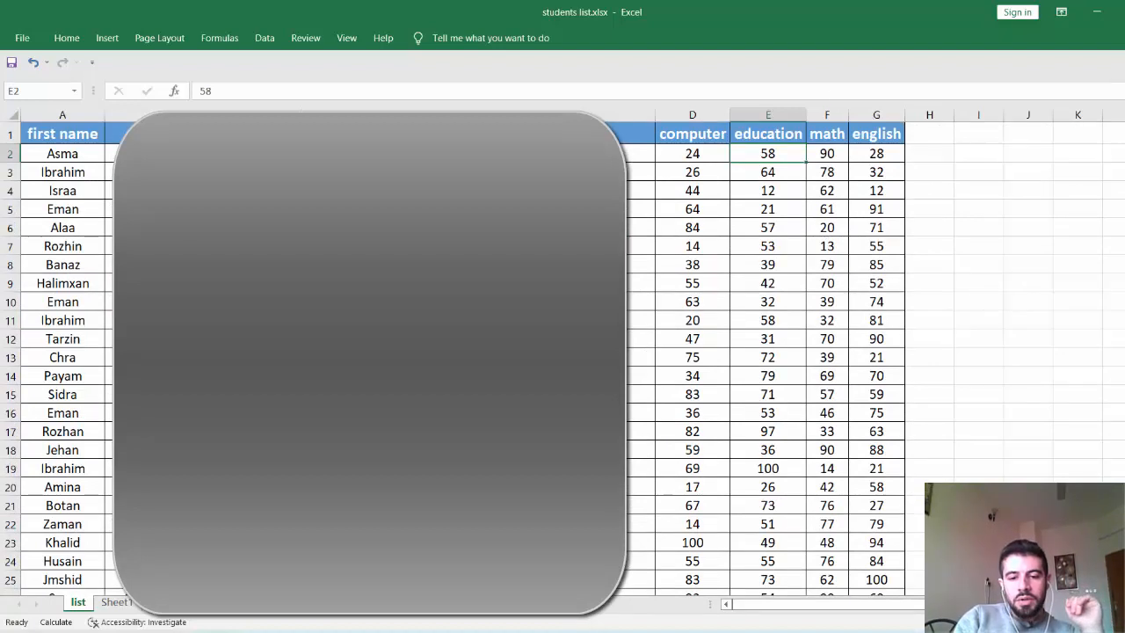
# Step: Open marks file.docx from the 2022 folder in Word and review its name lines, marks table and email address line
pyautogui.click(570, 631)
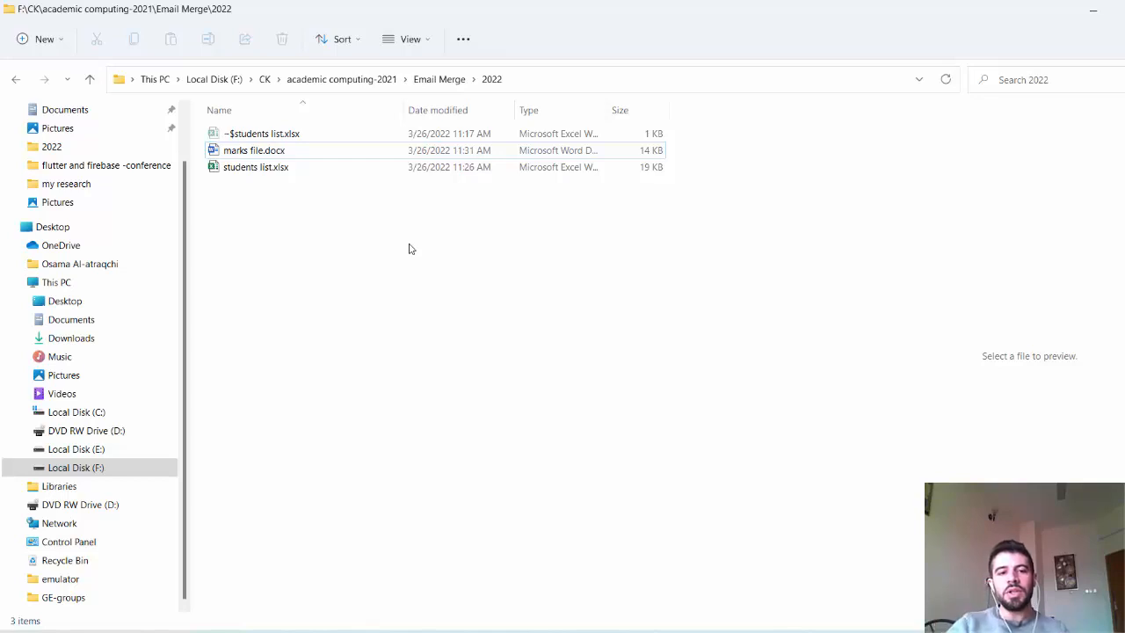
pyautogui.doubleClick(277, 150)
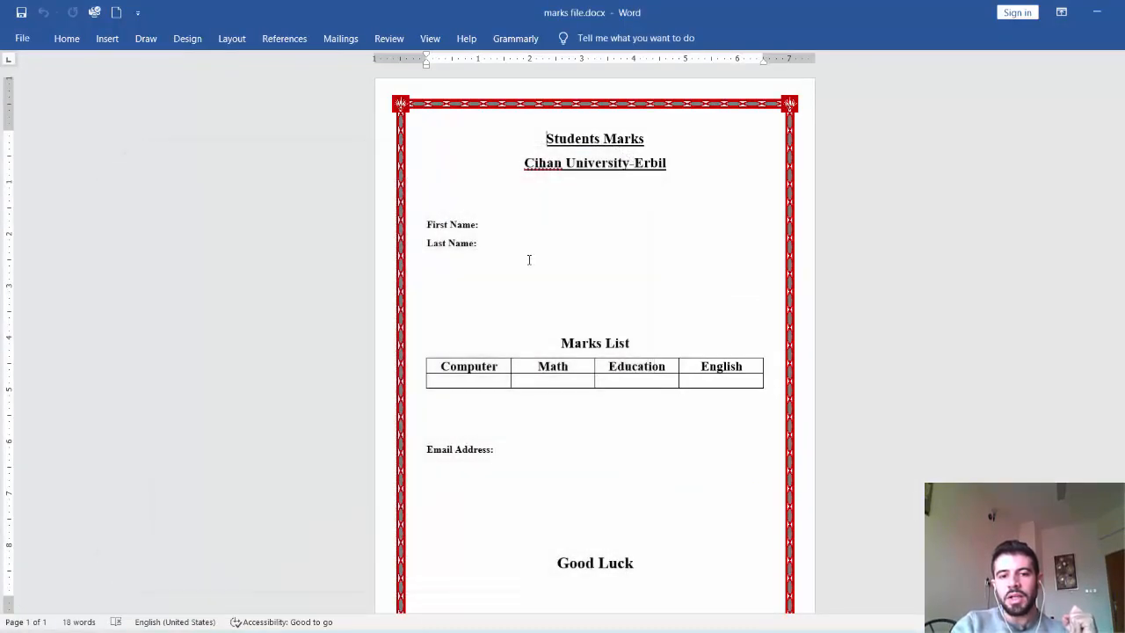
pyautogui.click(485, 224)
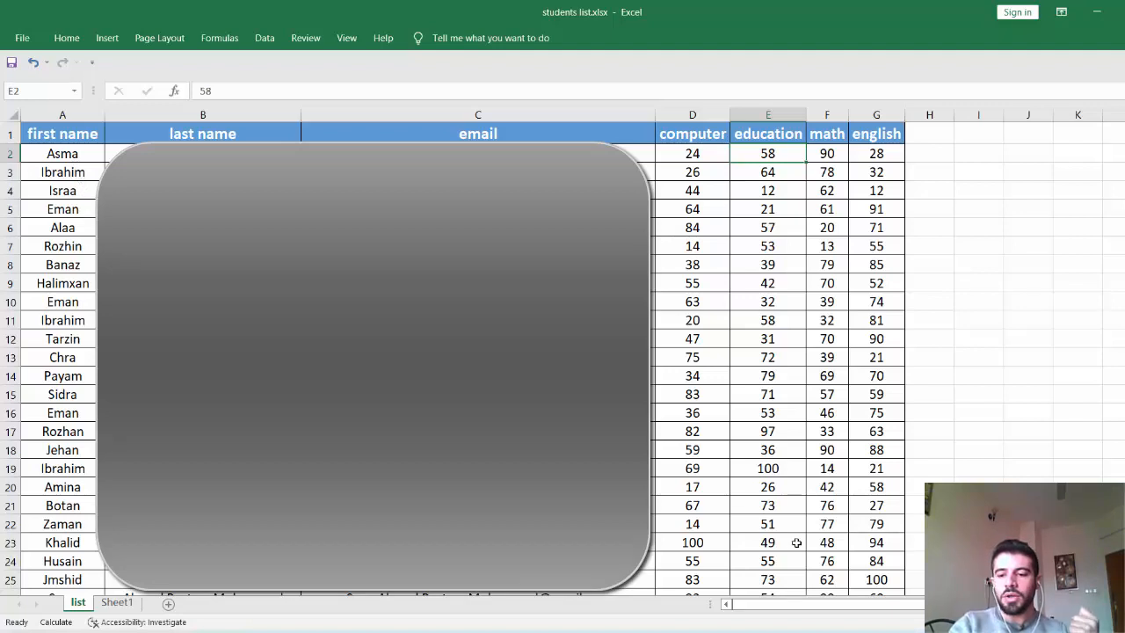
pyautogui.hotkey('alt', 'Tab')
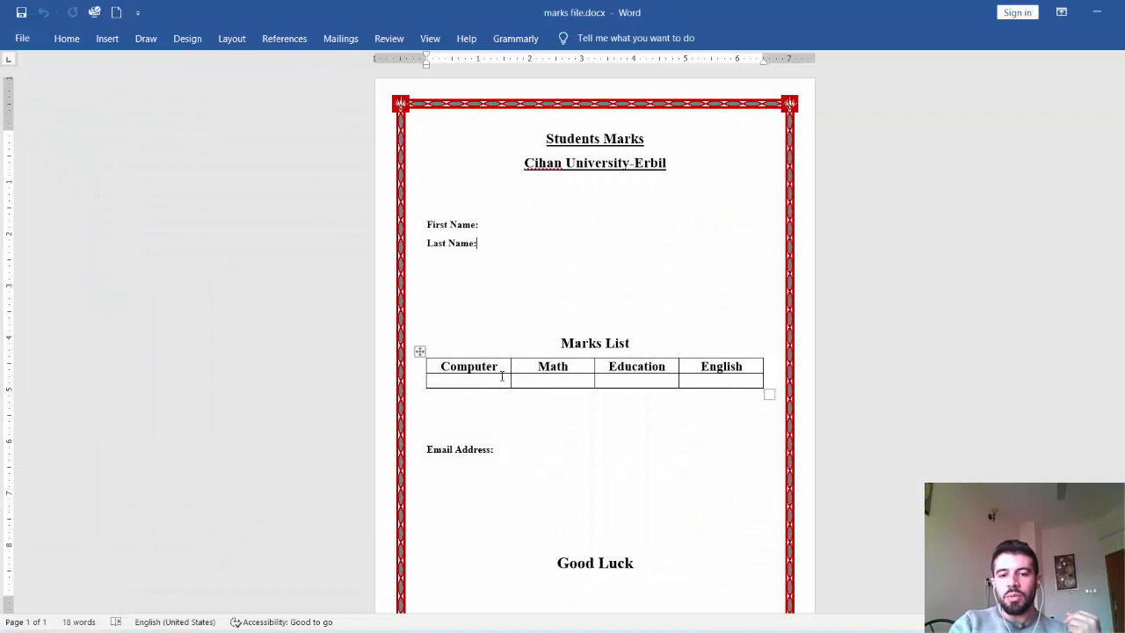
pyautogui.click(576, 378)
pyautogui.click(656, 378)
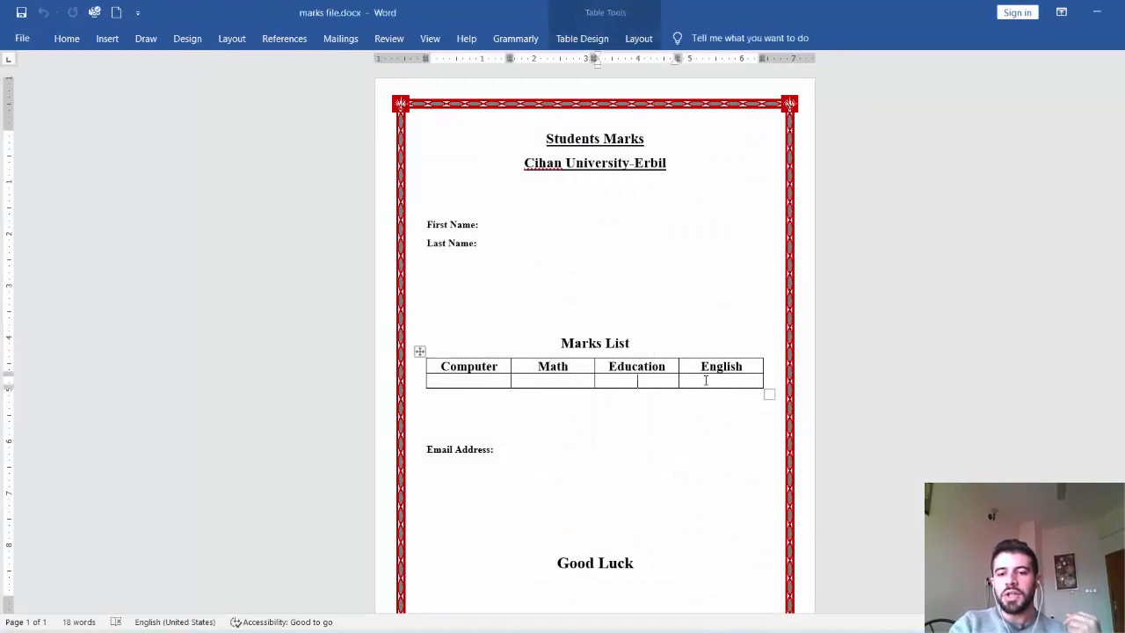
pyautogui.click(706, 381)
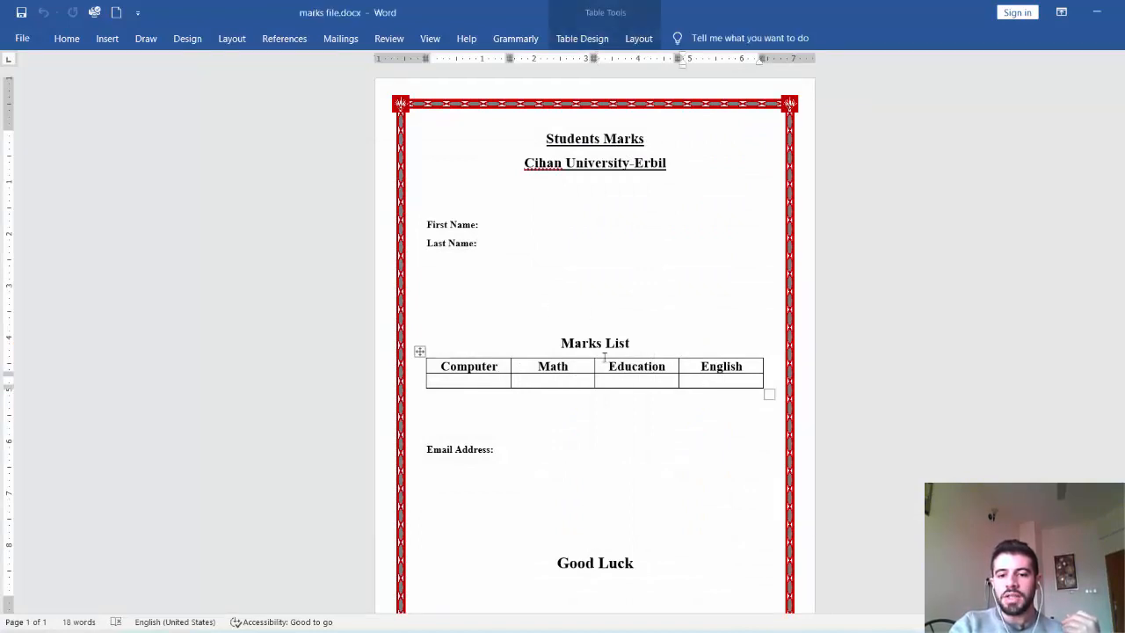
pyautogui.click(508, 448)
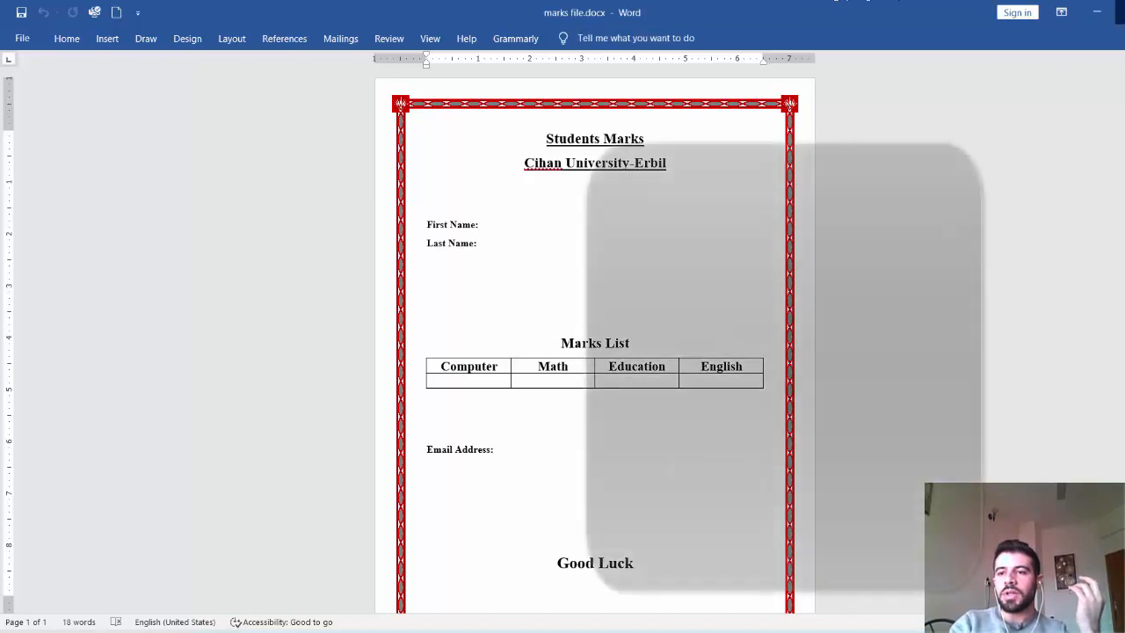
# Step: Compare the marks document and the students list workbook side by side, and return the document to full size
pyautogui.click(1124, 13)
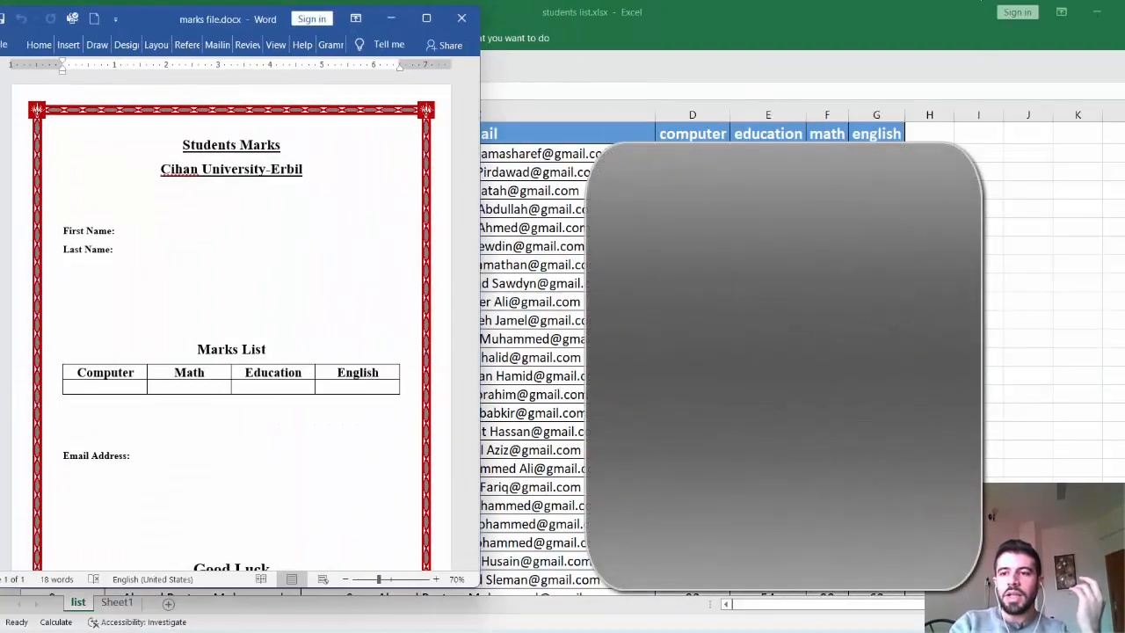
pyautogui.click(1124, 12)
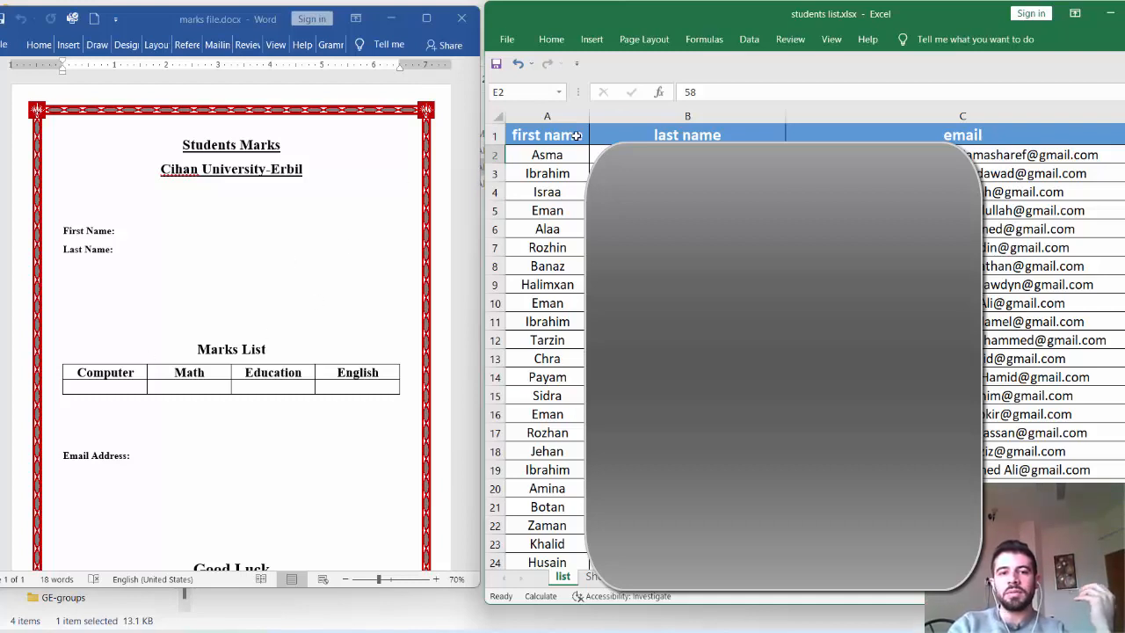
pyautogui.click(427, 19)
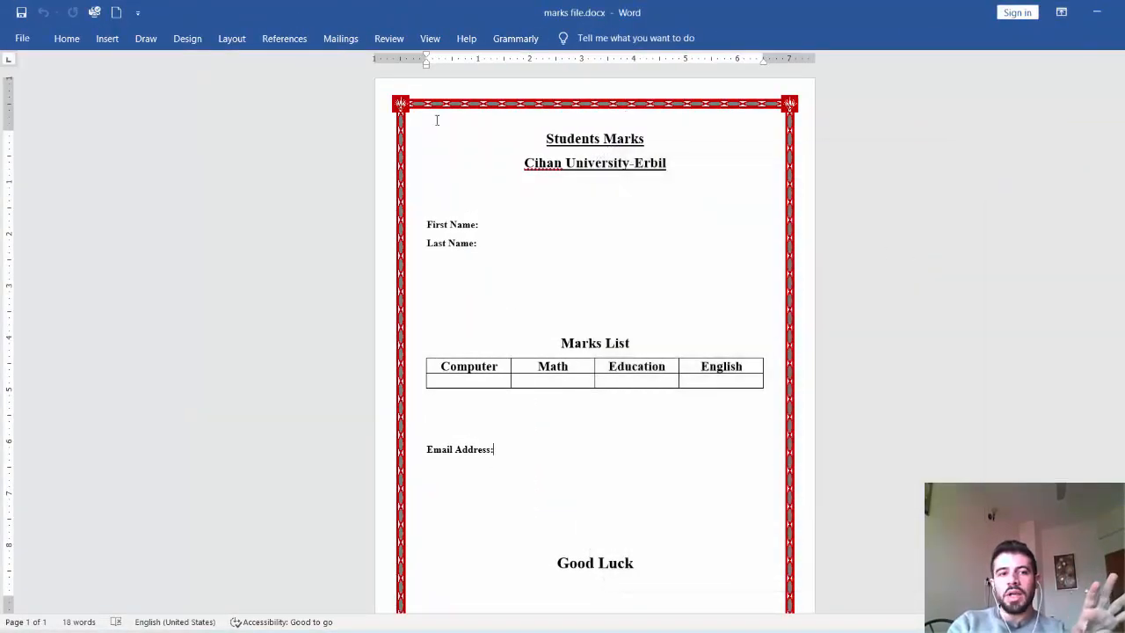
# Step: Show the mail merge commands for the marks document and check the students list workbook in Excel
pyautogui.click(65, 40)
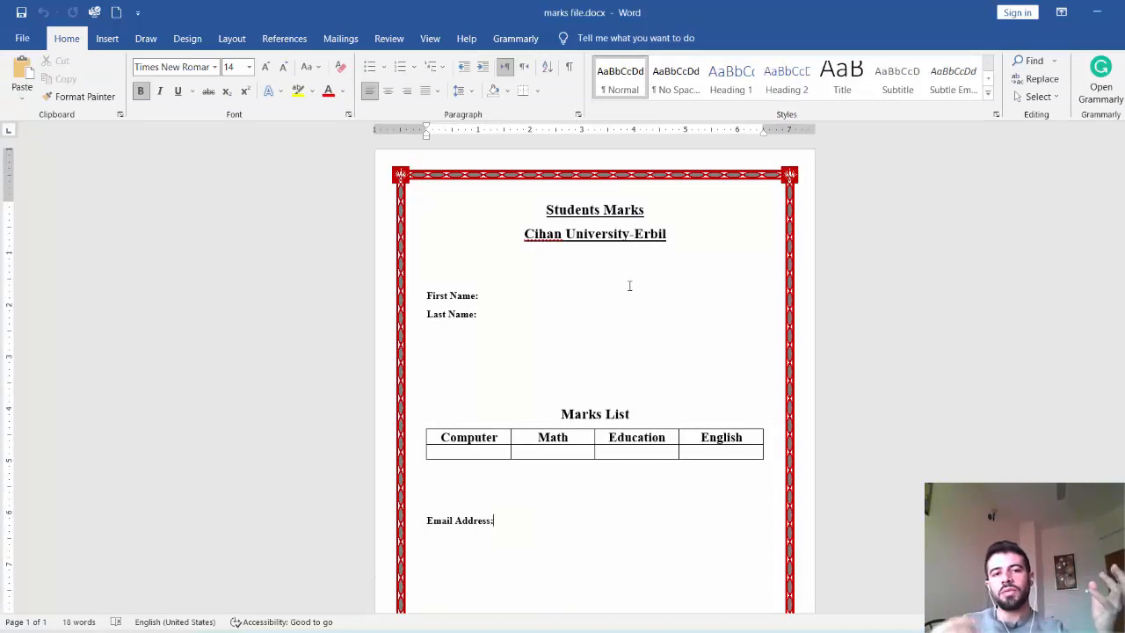
pyautogui.click(349, 41)
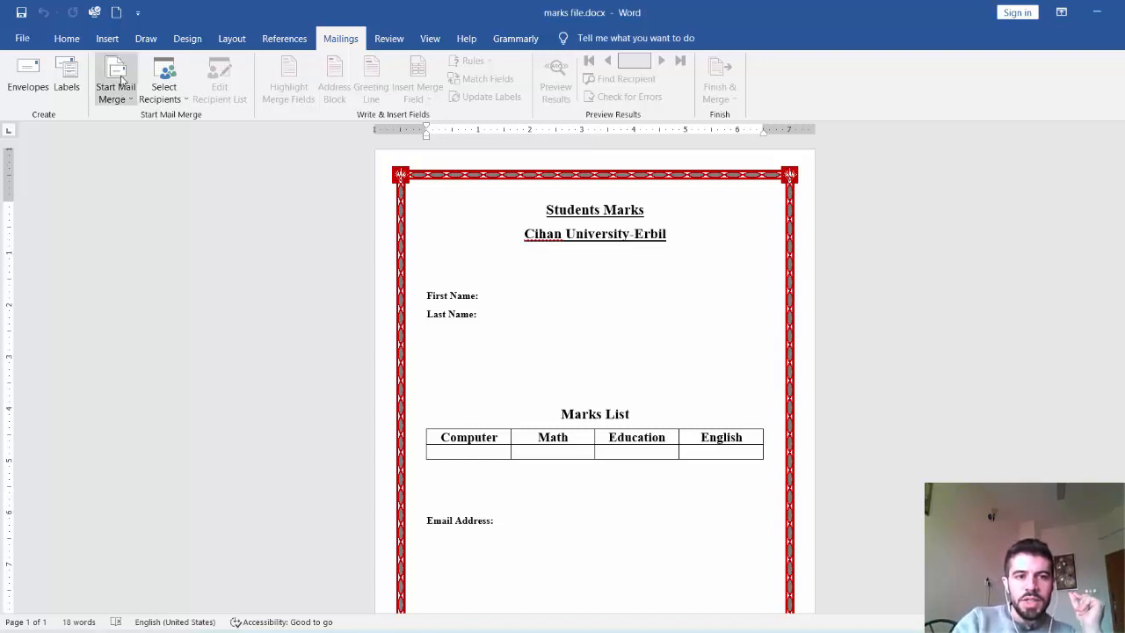
pyautogui.click(837, 630)
pyautogui.click(837, 630)
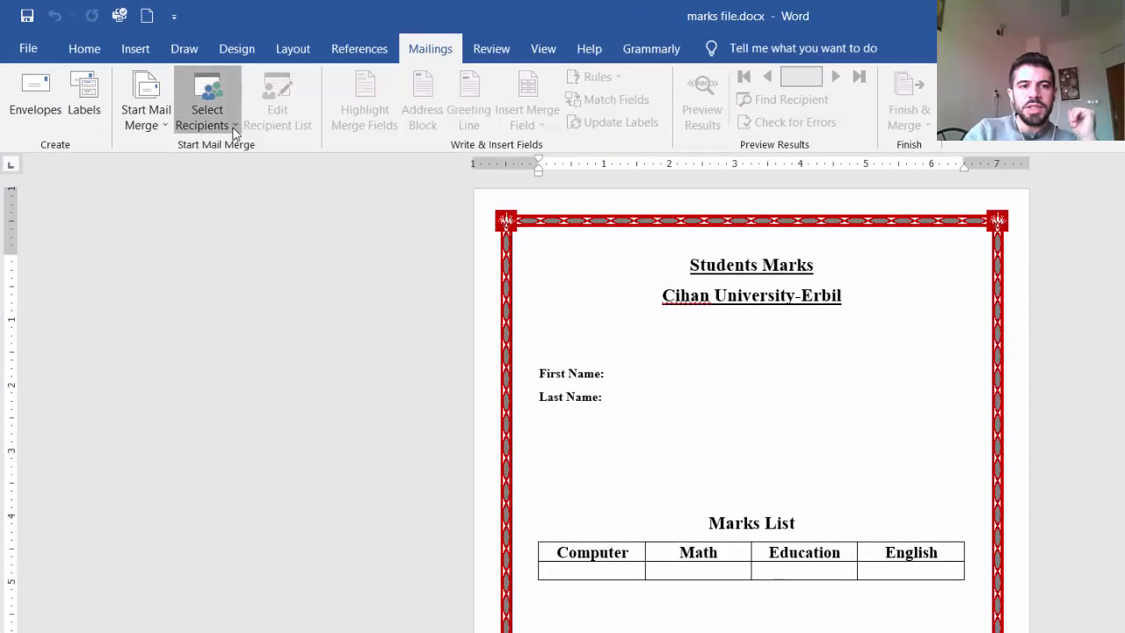
pyautogui.click(234, 133)
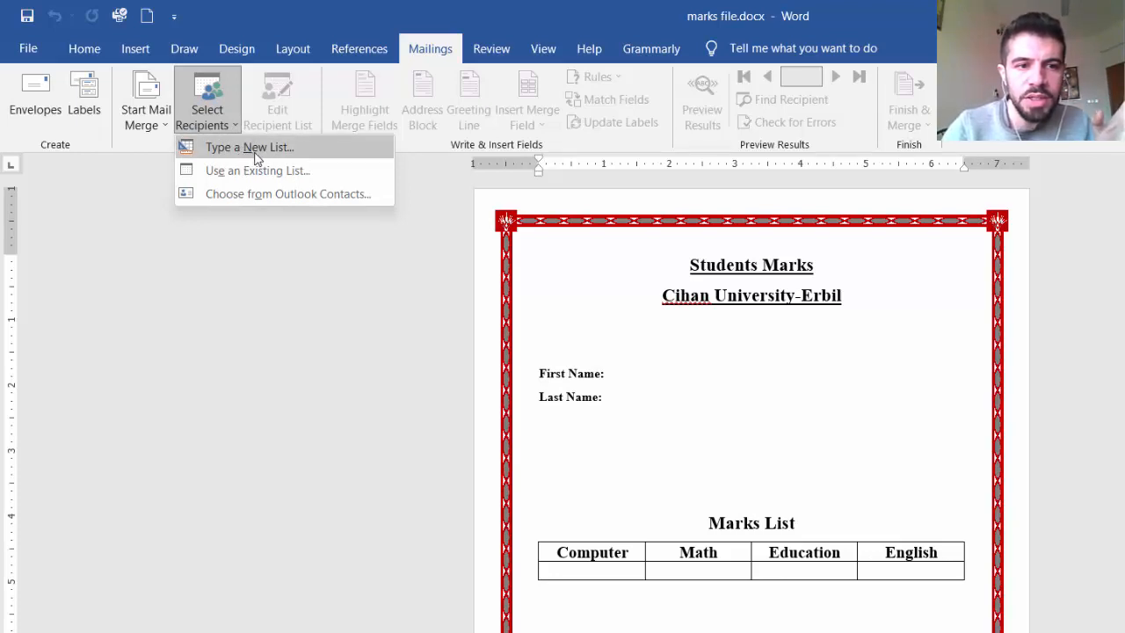
pyautogui.click(255, 149)
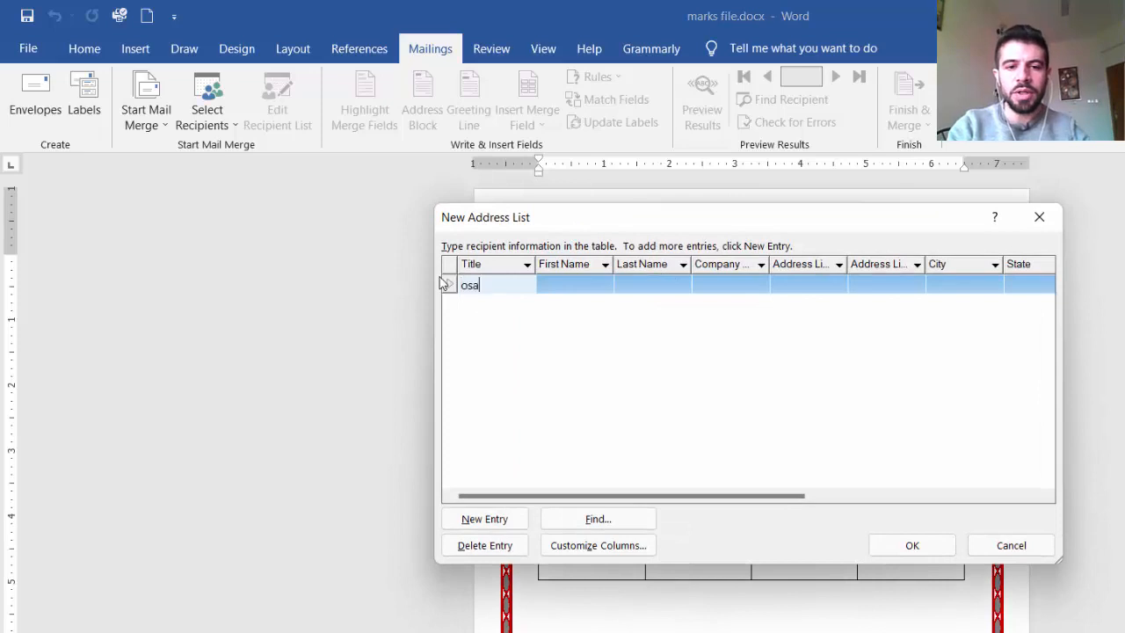
pyautogui.click(583, 282)
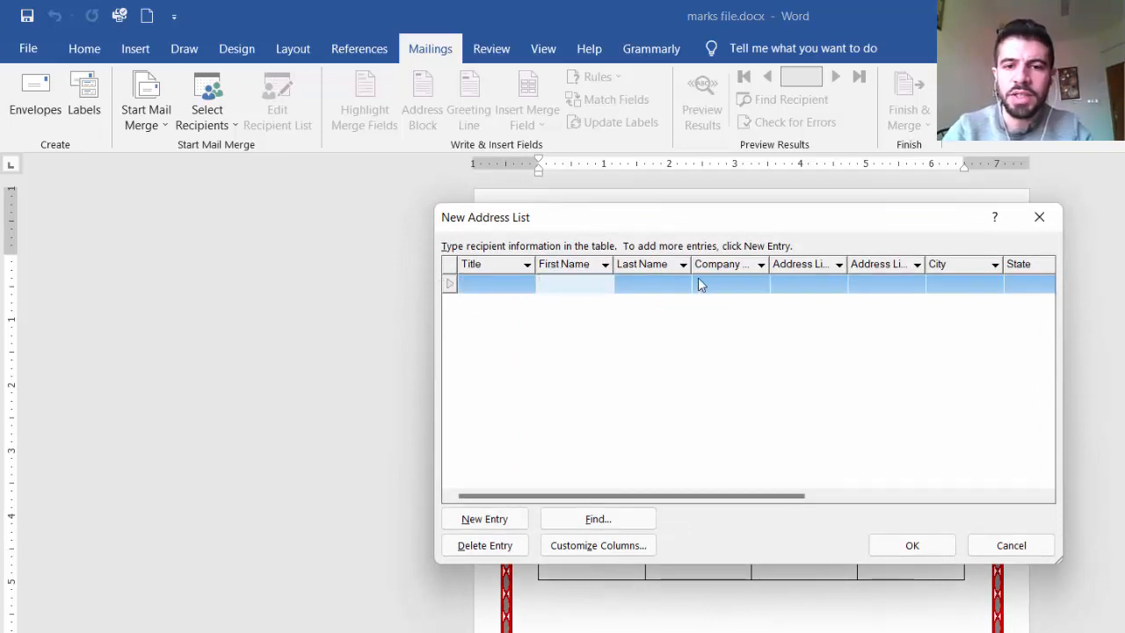
pyautogui.click(760, 265)
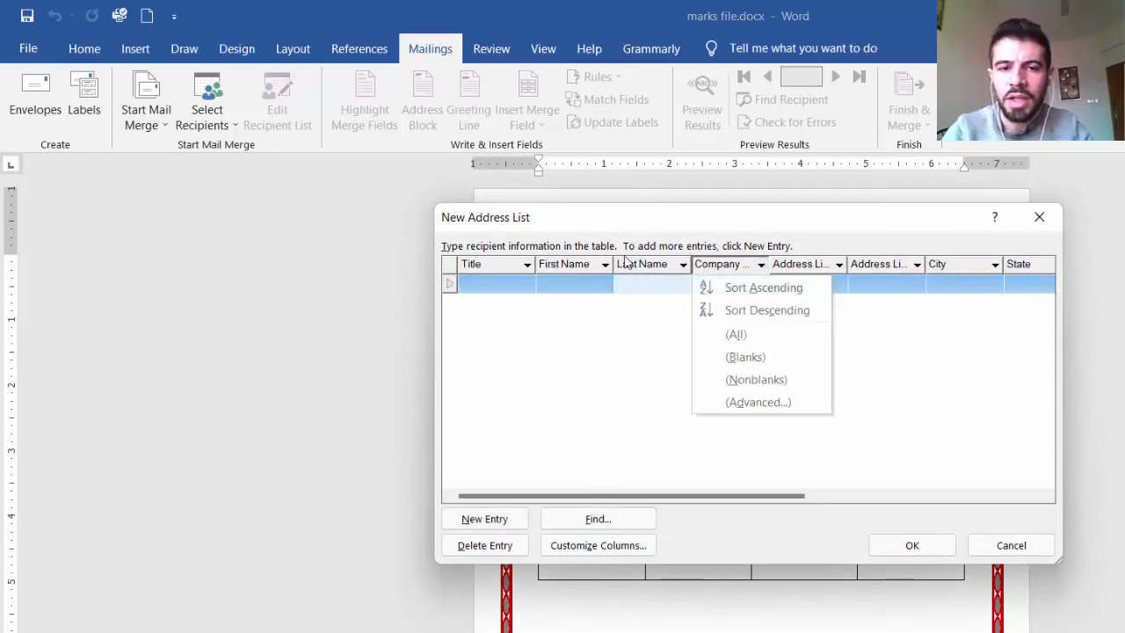
pyautogui.click(565, 264)
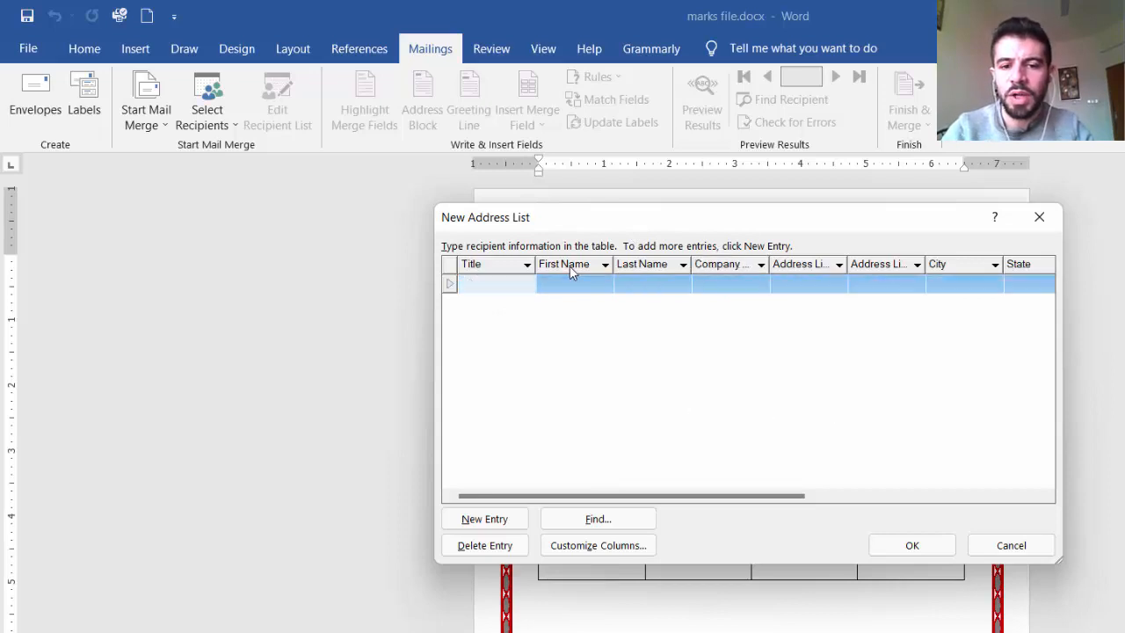
pyautogui.click(1038, 220)
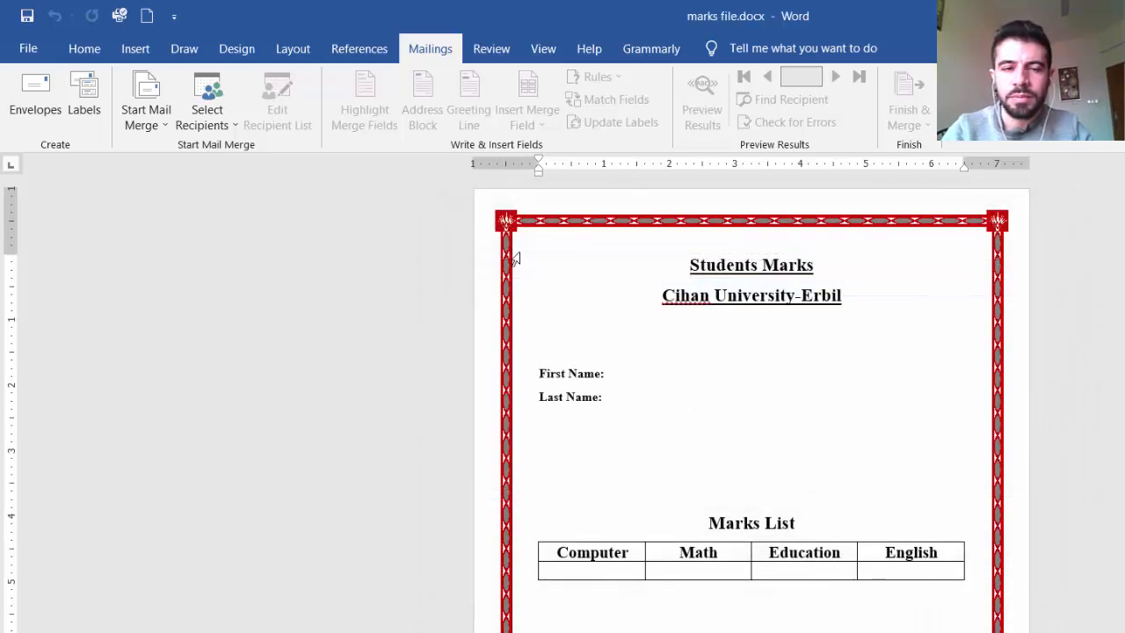
# Step: Use the existing workbook students list.xlsx from the Email Merge 2022 folder as the mail merge data source
pyautogui.click(215, 116)
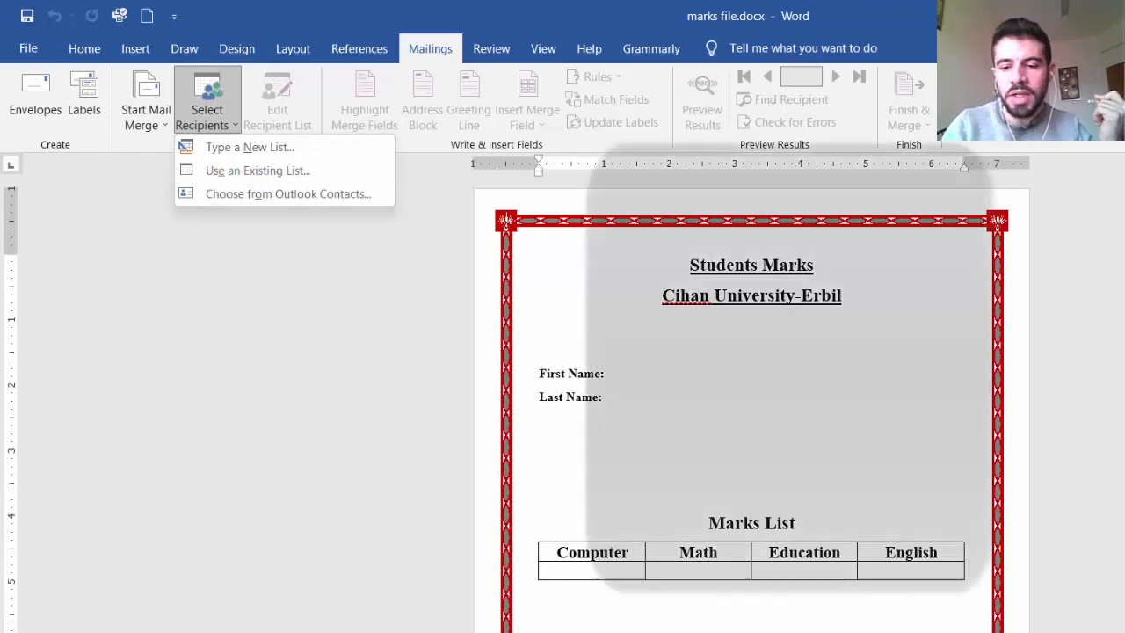
pyautogui.hotkey('alt', 'Tab')
pyautogui.hotkey('alt', 'Tab')
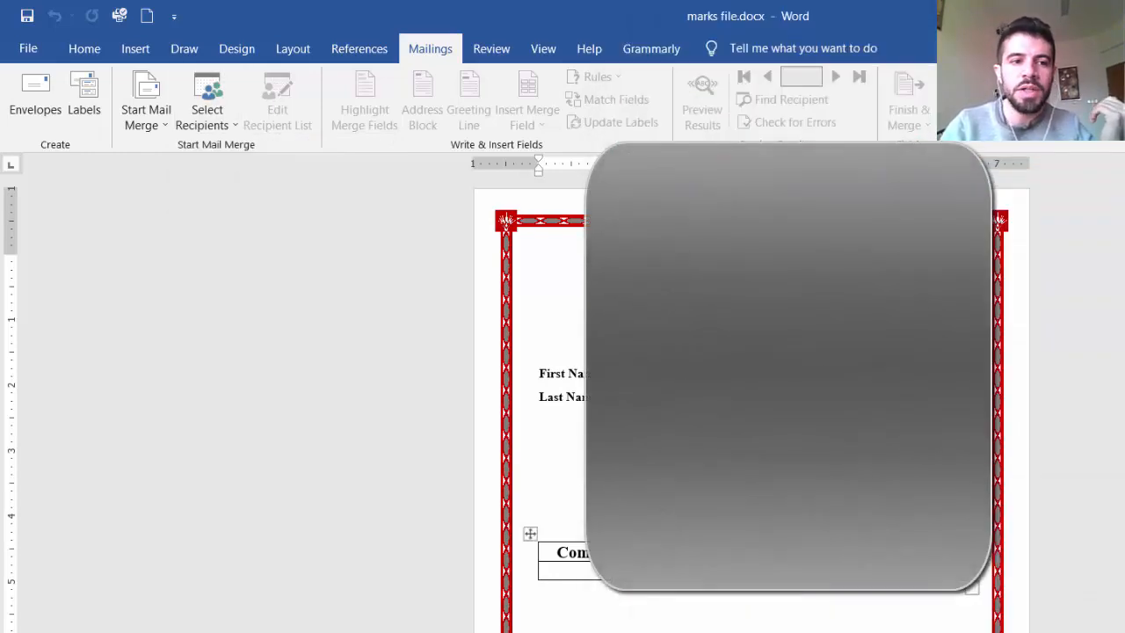
pyautogui.click(230, 120)
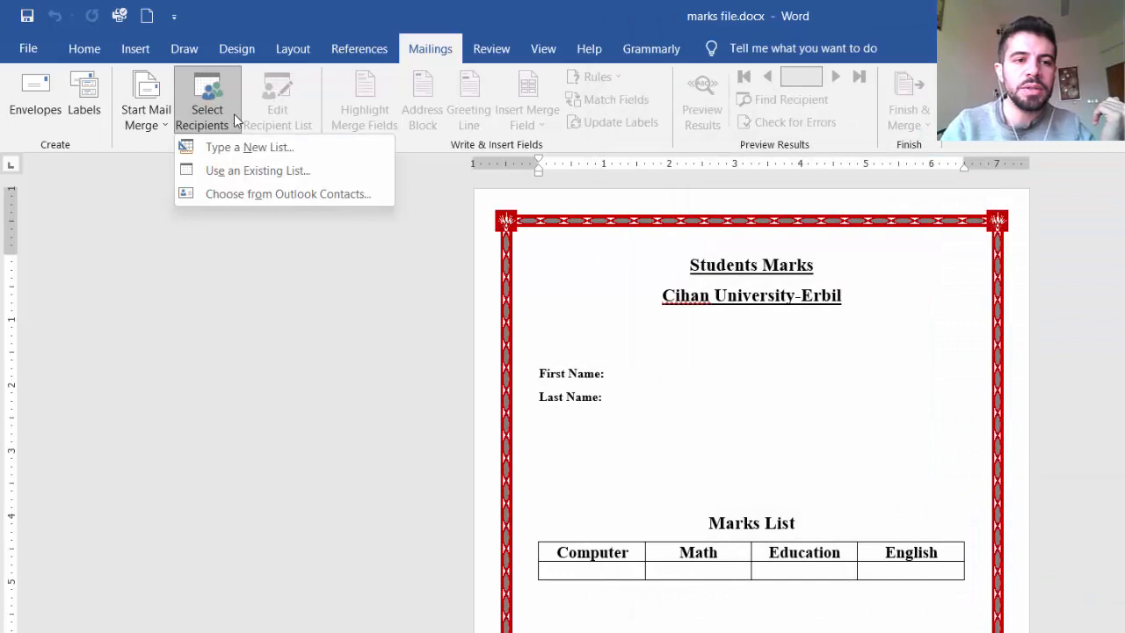
pyautogui.click(254, 172)
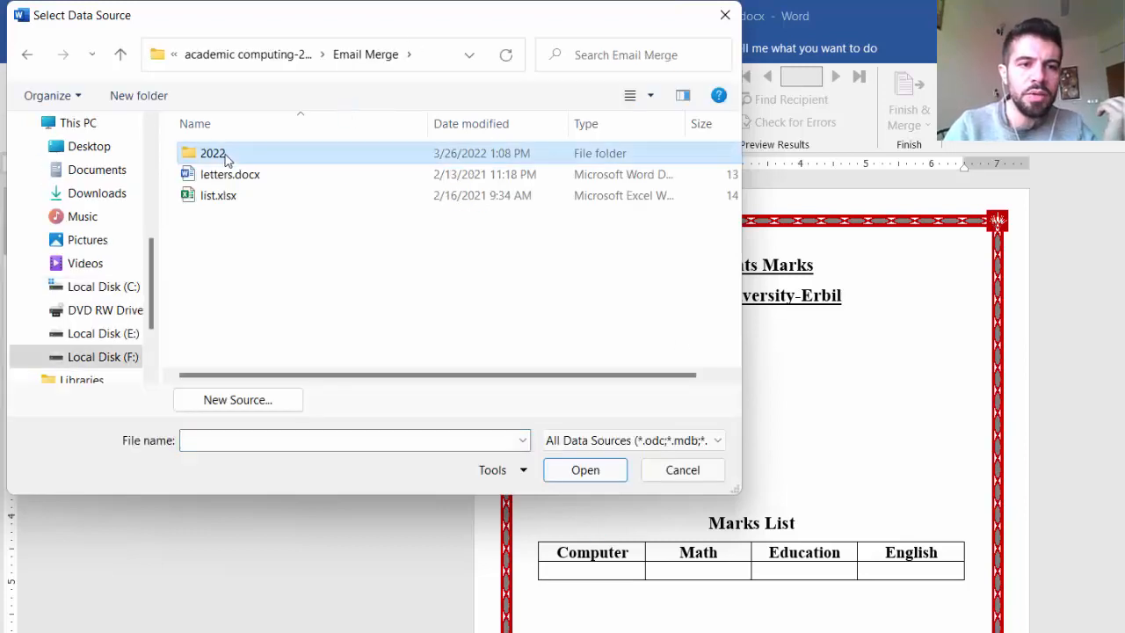
pyautogui.doubleClick(230, 152)
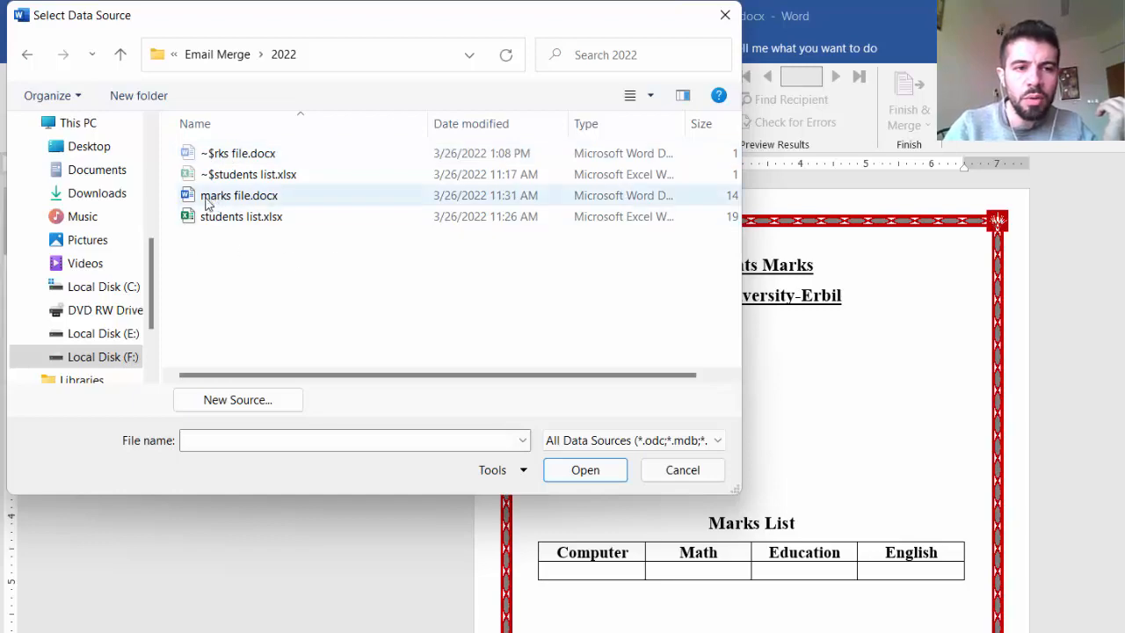
pyautogui.doubleClick(233, 216)
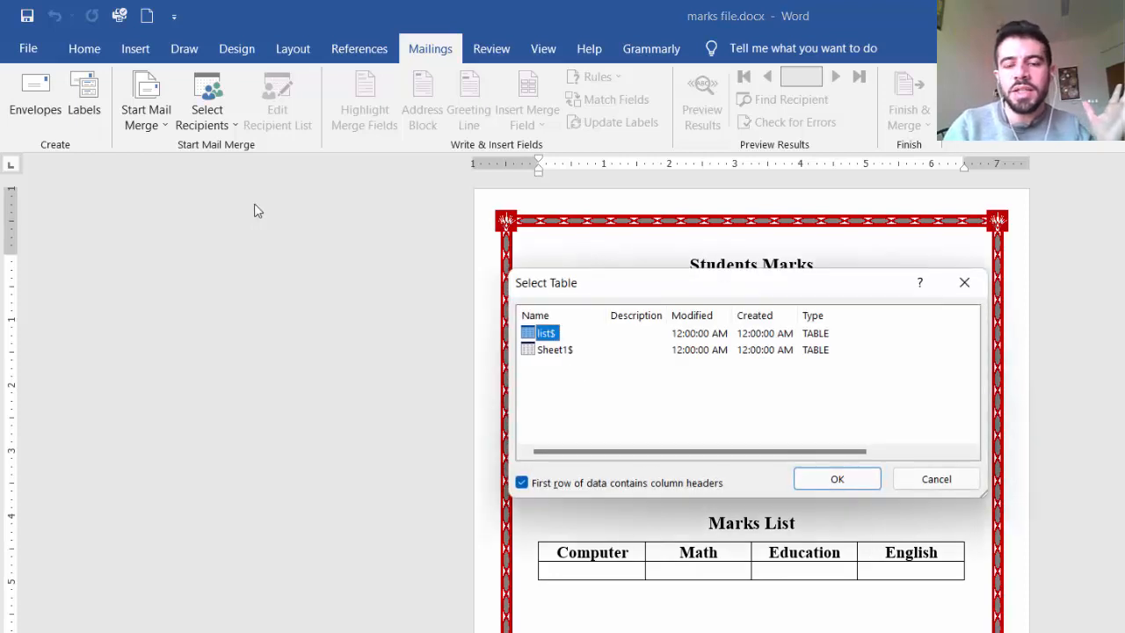
# Step: Compare the workbook's list and Sheet1 sheets, and connect the list$ table as recipients with its first row as column headers
pyautogui.moveTo(777, 271); pyautogui.dragTo(726, 183)
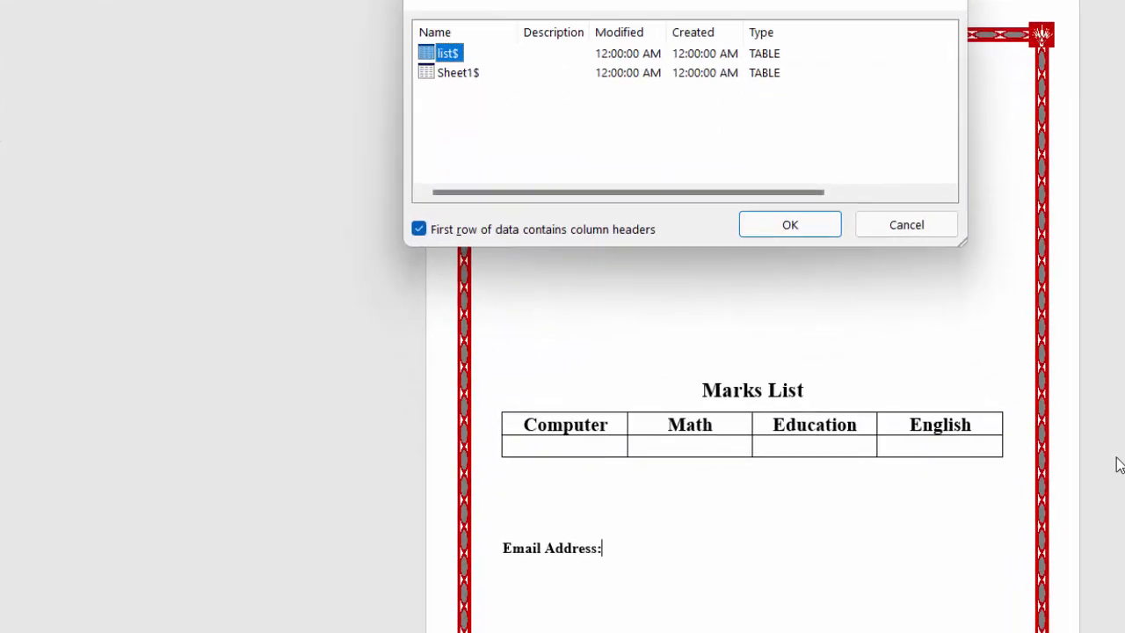
pyautogui.click(1118, 631)
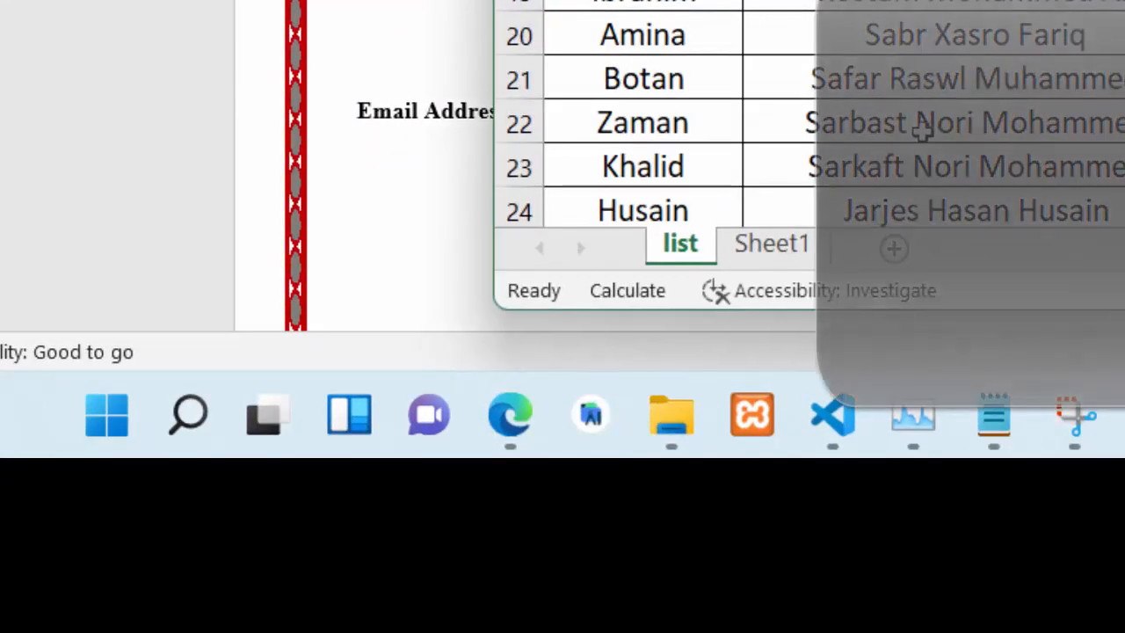
pyautogui.click(745, 250)
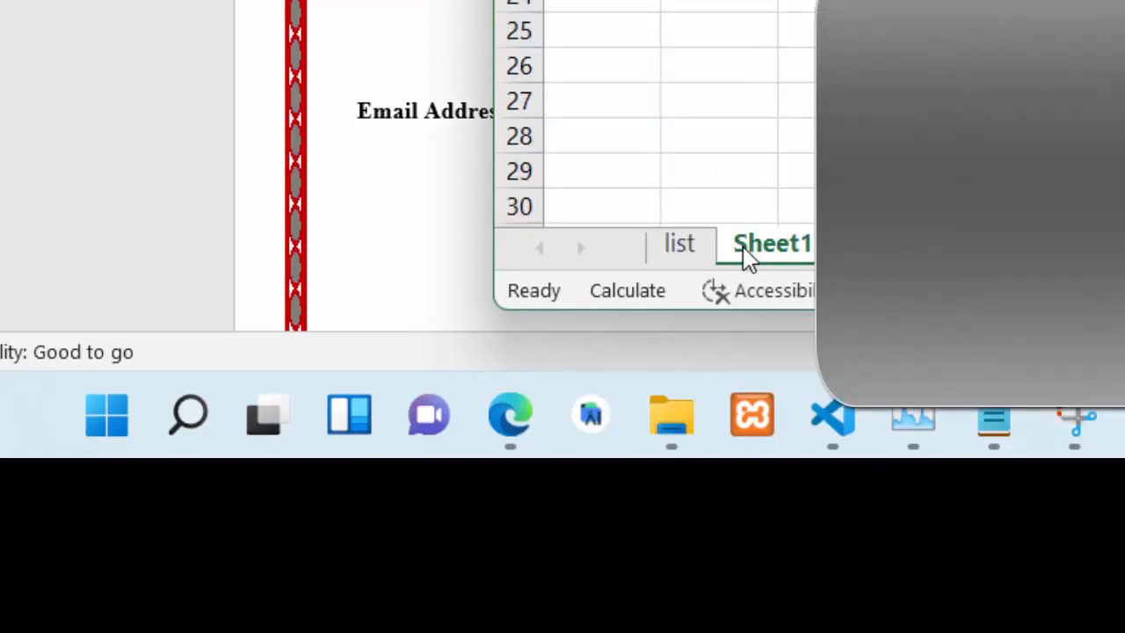
pyautogui.click(681, 255)
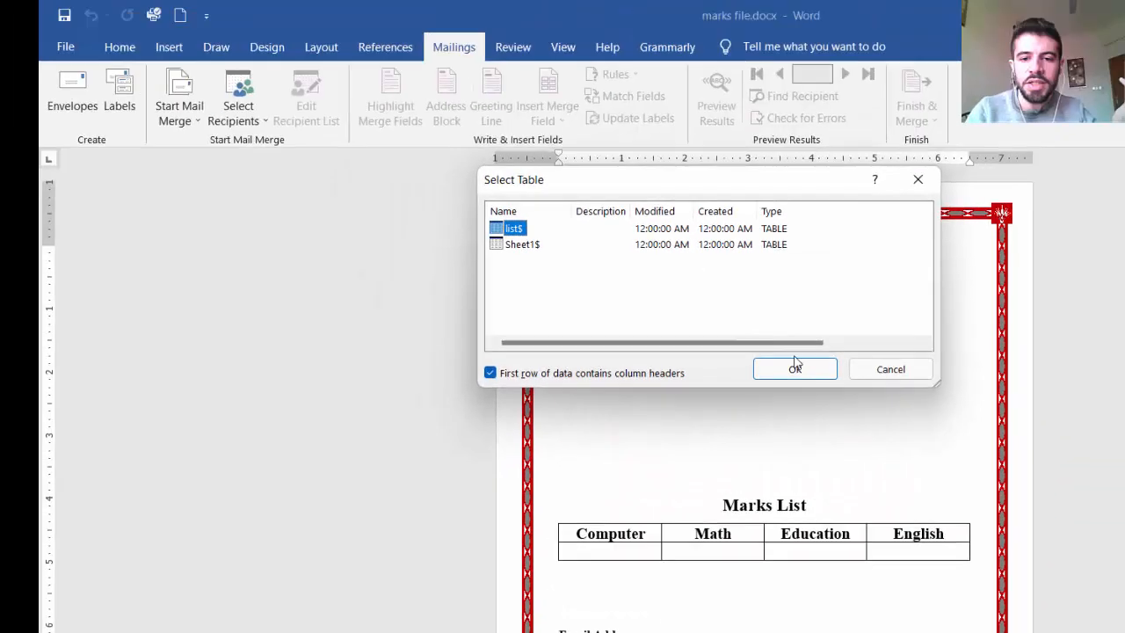
pyautogui.click(811, 370)
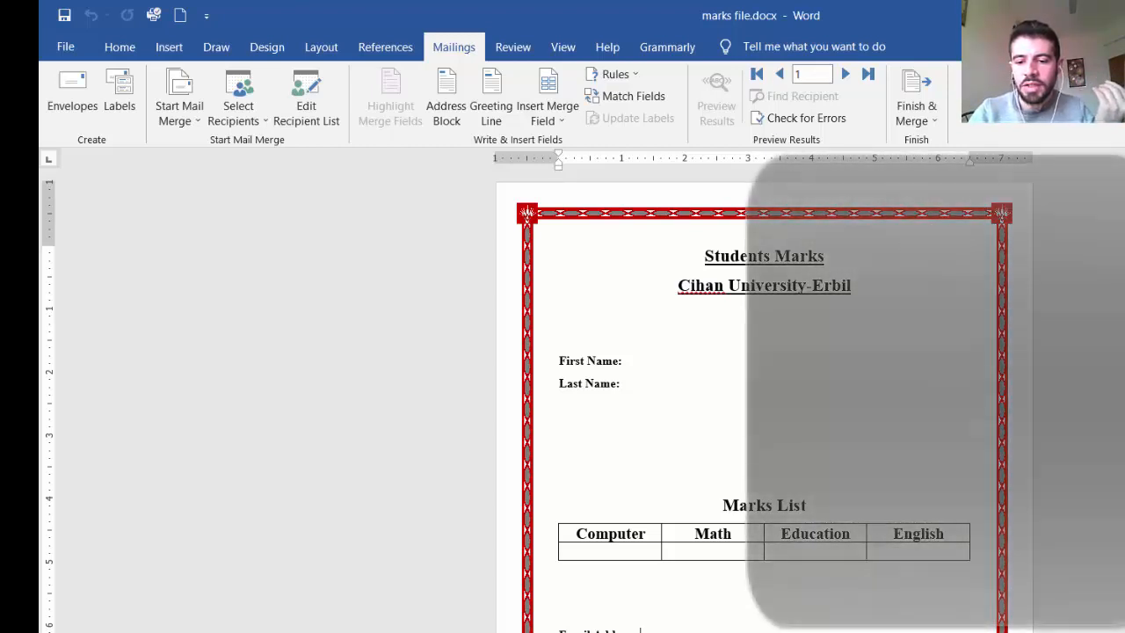
# Step: Check the students list workbook in Excel and return to the beginning of the marks document in Word
pyautogui.hotkey('alt', 'Tab')
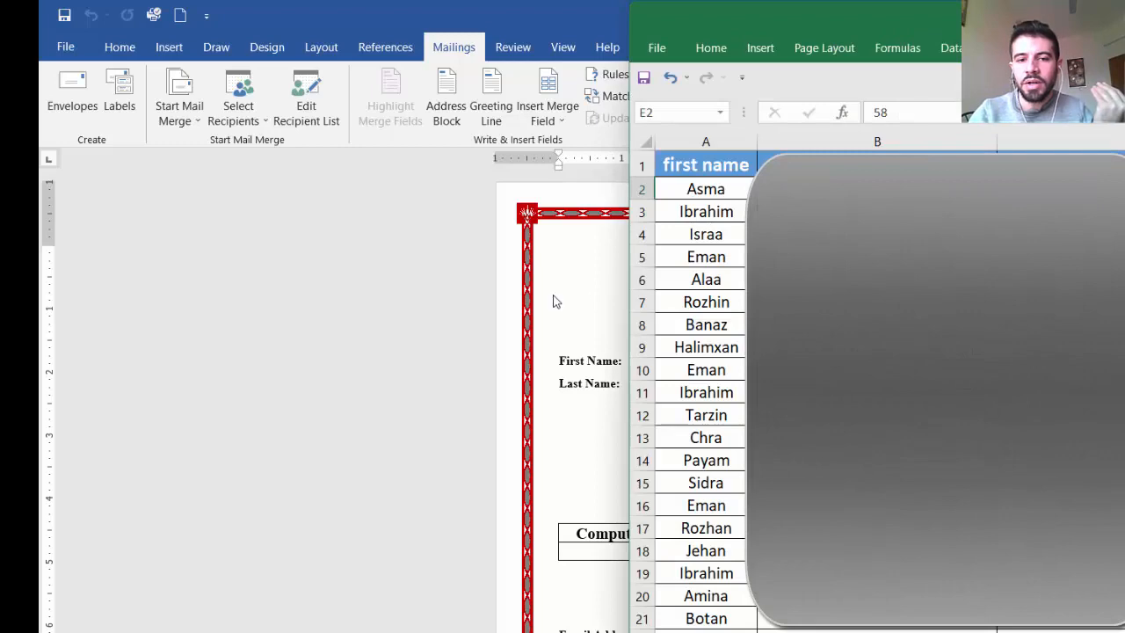
pyautogui.click(587, 315)
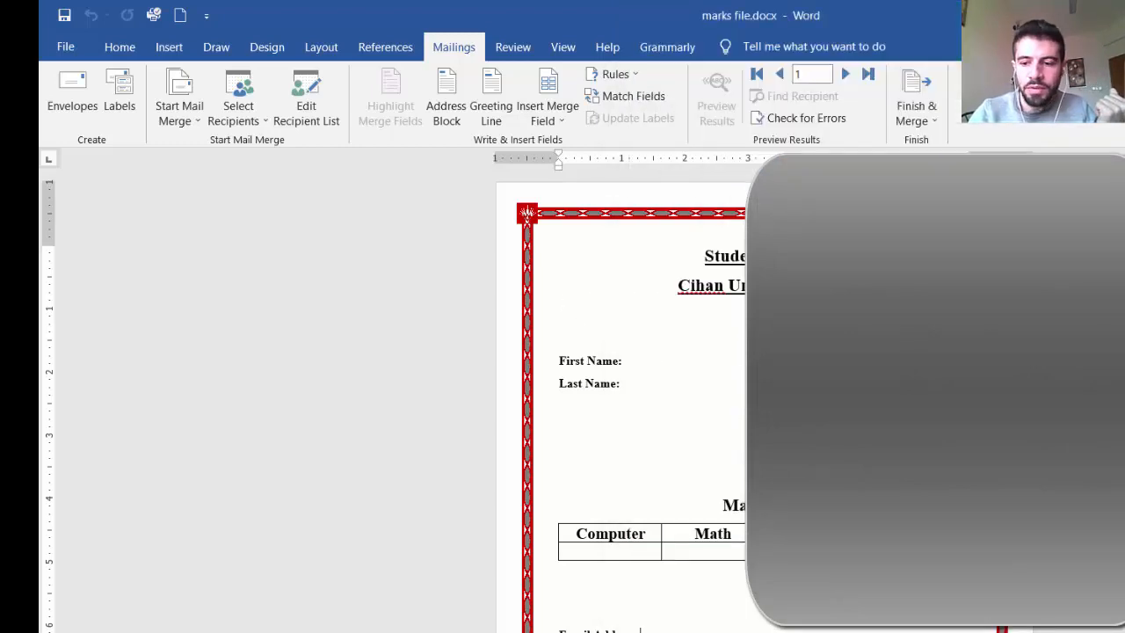
pyautogui.scroll(2, 762, 396)
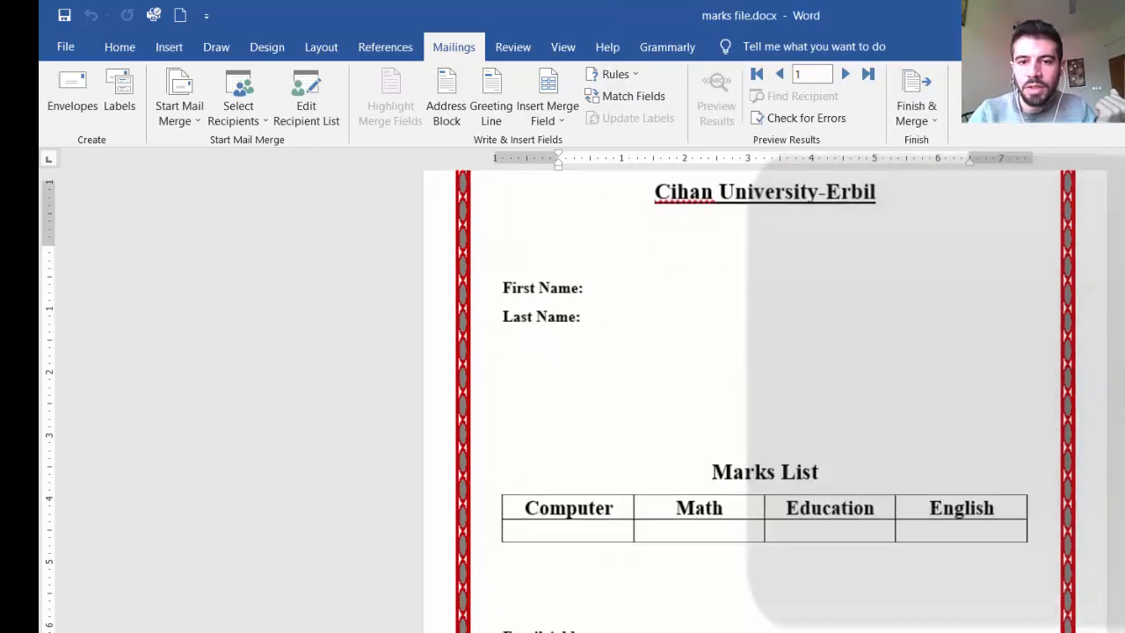
pyautogui.scroll(3, 763, 395)
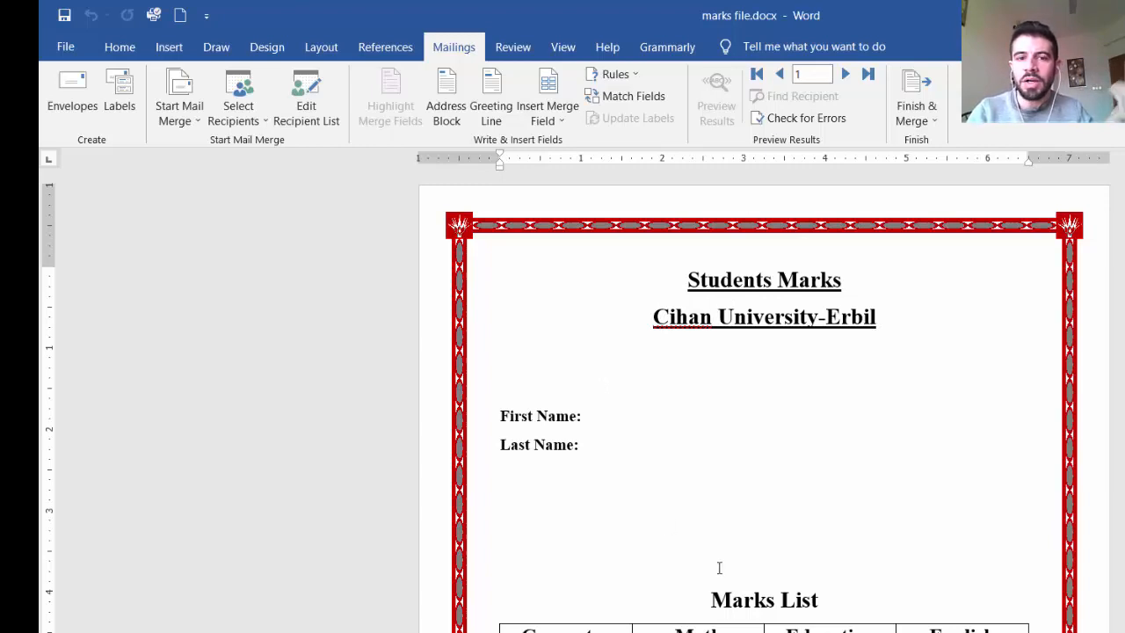
# Step: Insert the first_name merge field after the First Name label and the last_name merge field after the Last Name label
pyautogui.click(593, 418)
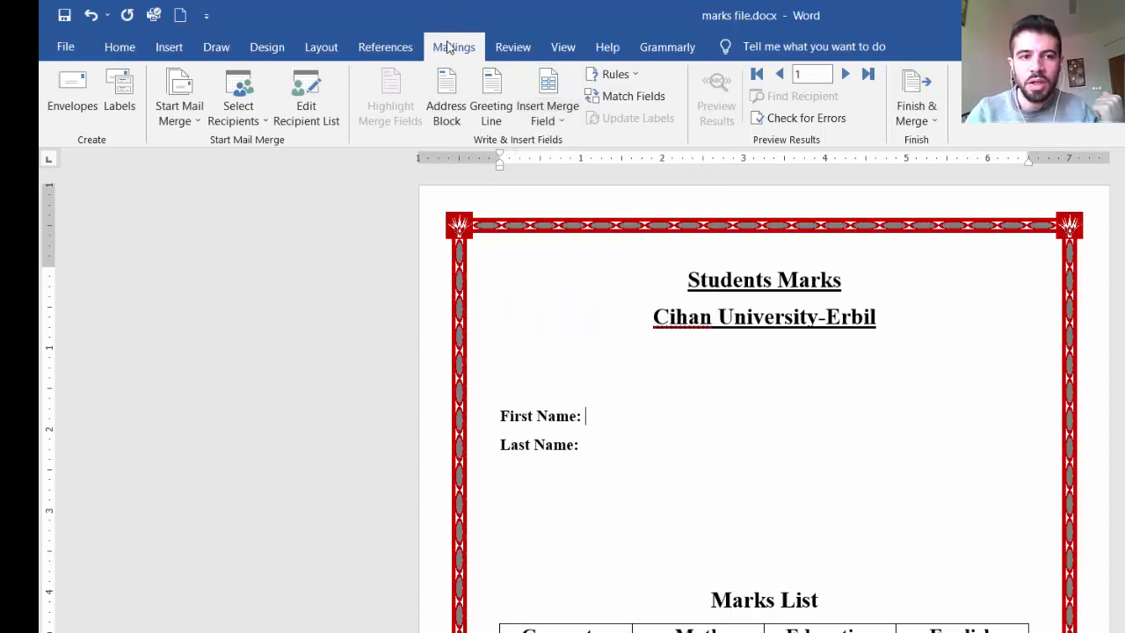
pyautogui.click(562, 123)
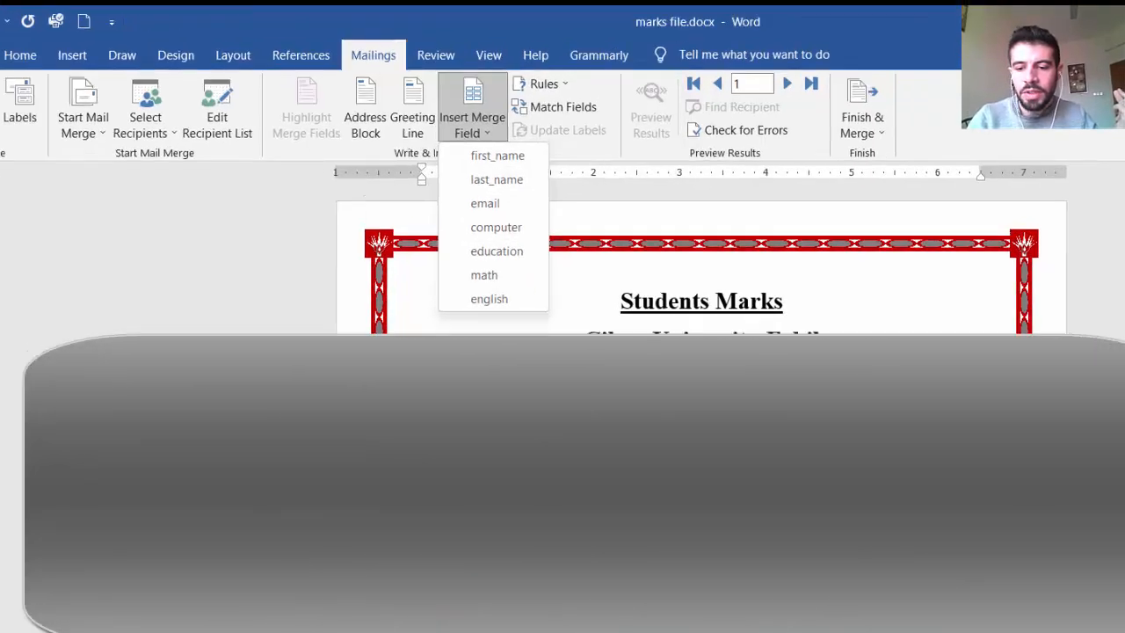
pyautogui.hotkey('alt', 'Tab')
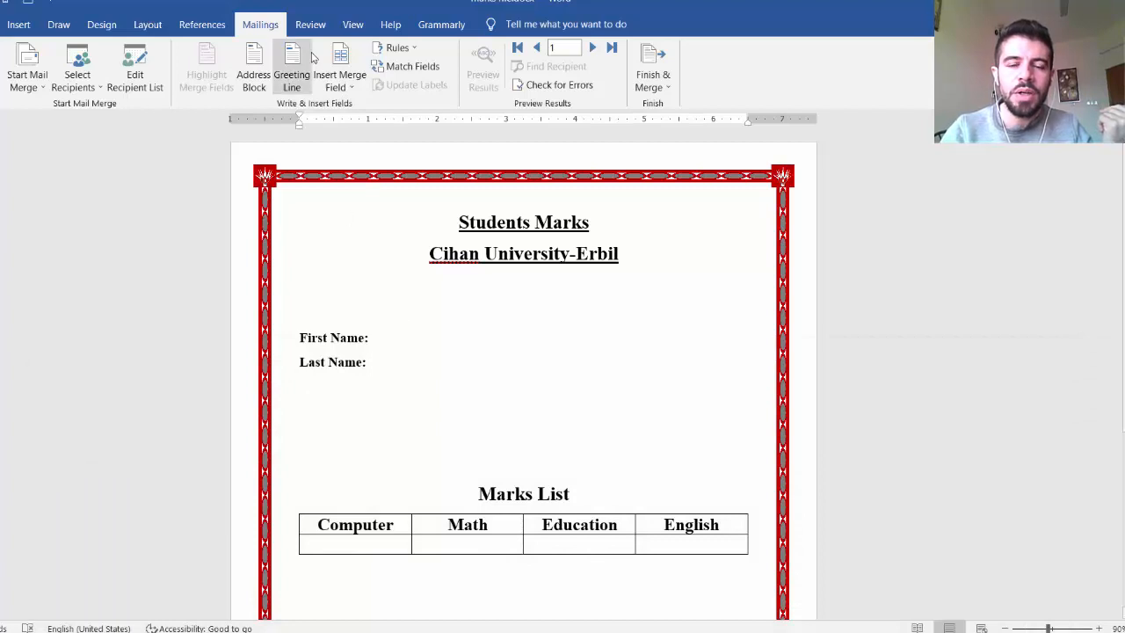
pyautogui.click(350, 93)
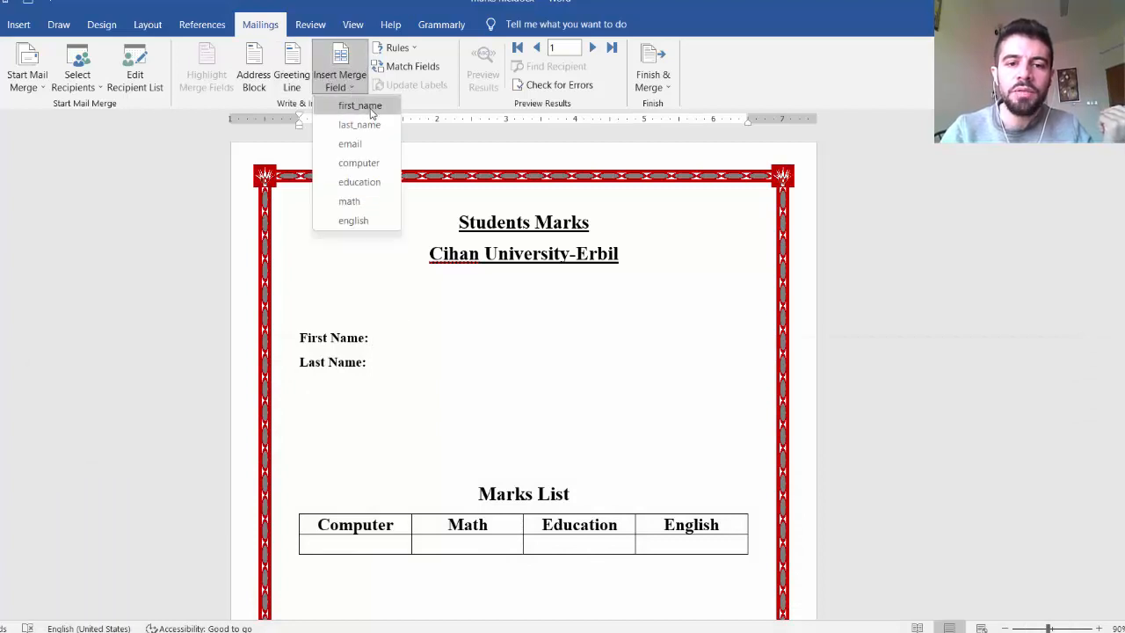
pyautogui.click(370, 108)
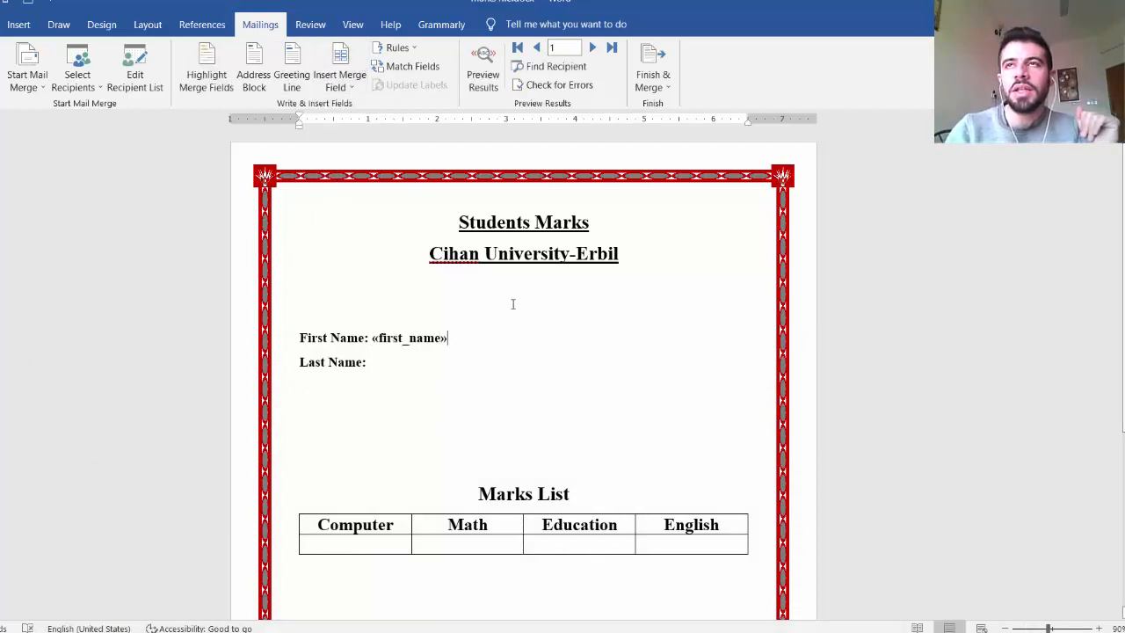
pyautogui.click(409, 364)
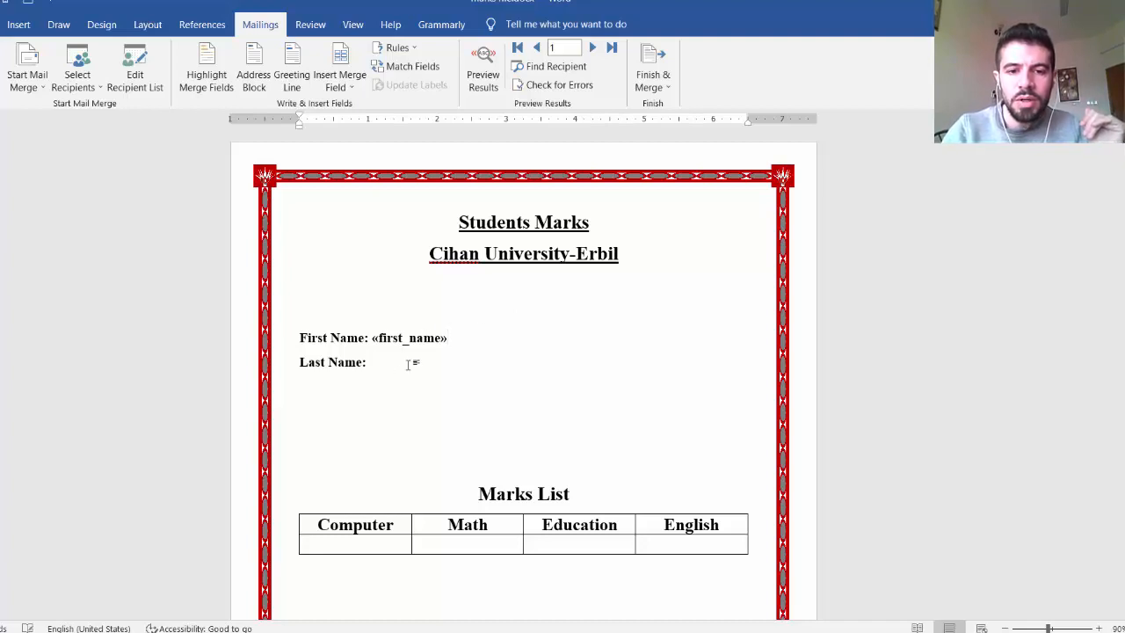
pyautogui.click(358, 89)
pyautogui.click(370, 123)
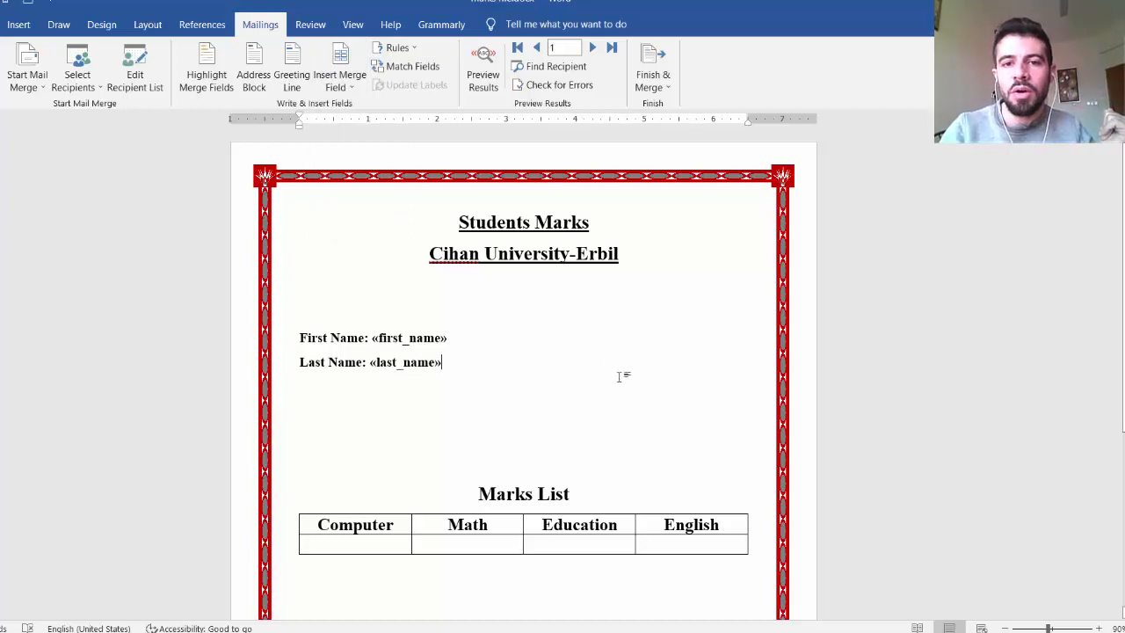
# Step: Preview the merged first and last names, browsing the recipients from record 1 to record 20, and end the preview
pyautogui.click(490, 75)
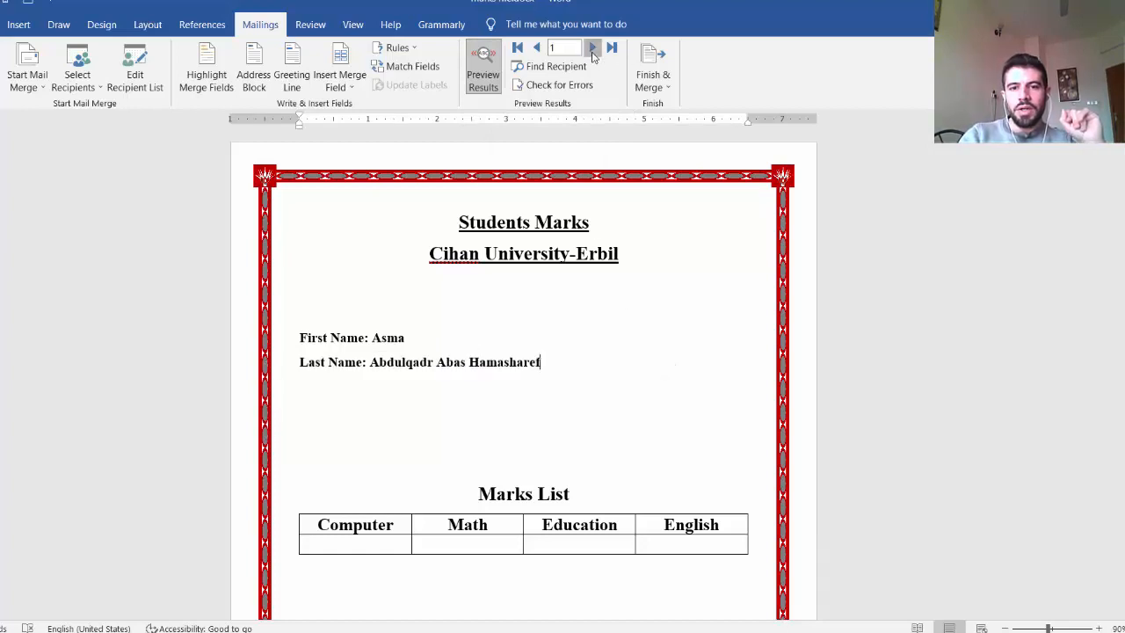
pyautogui.click(592, 51)
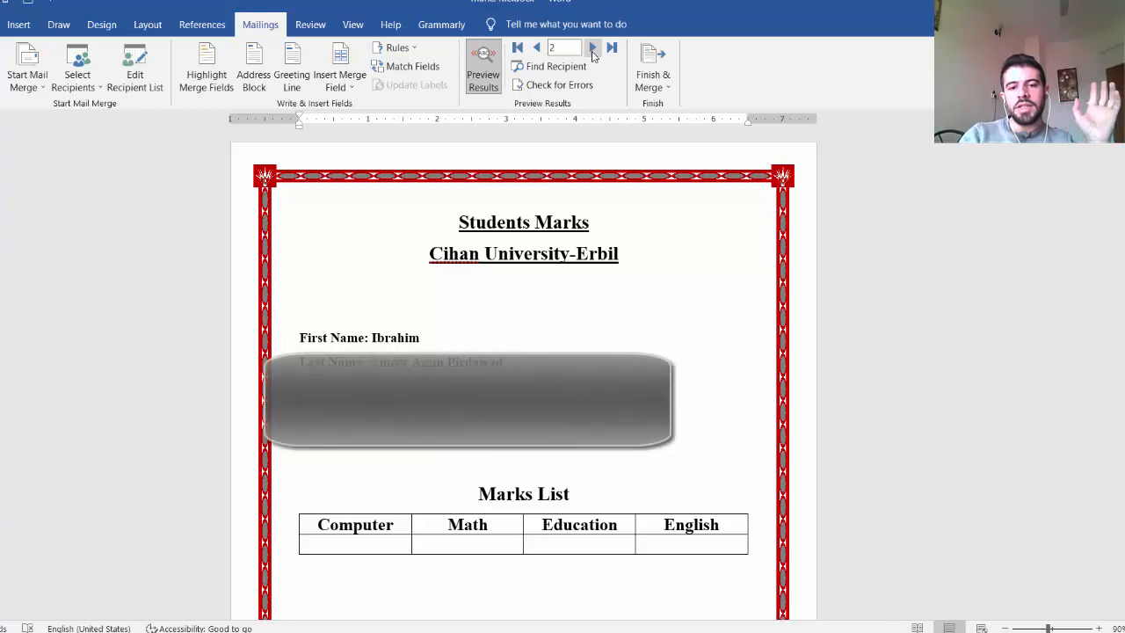
pyautogui.click(592, 49)
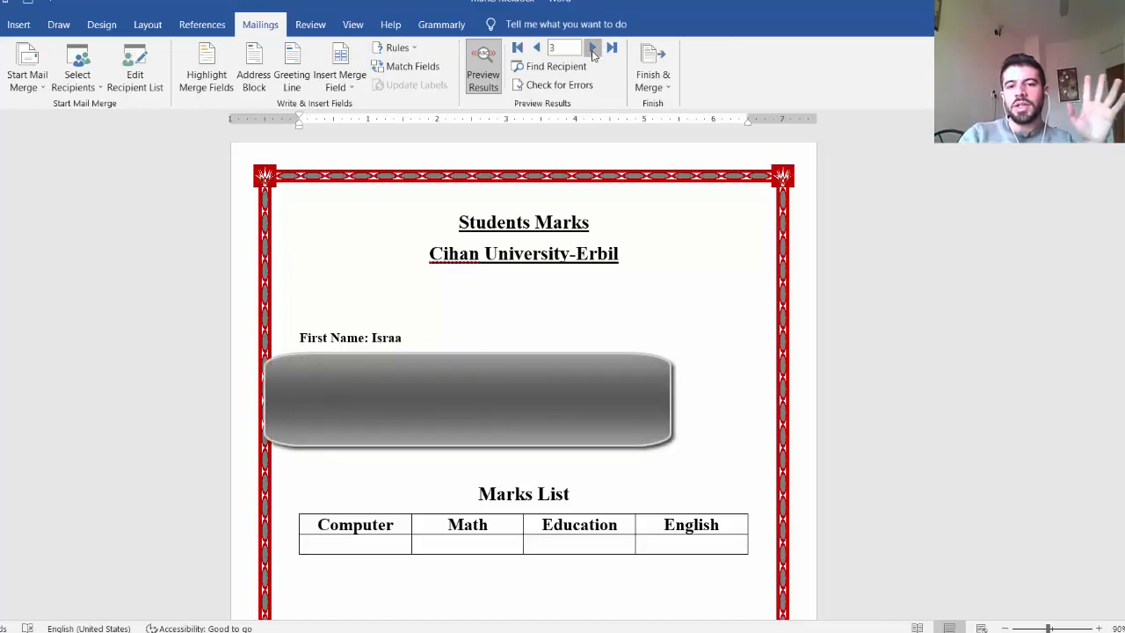
pyautogui.click(593, 48)
pyautogui.click(593, 48)
pyautogui.click(592, 49)
pyautogui.click(592, 48)
pyautogui.click(592, 48)
pyautogui.click(592, 48)
pyautogui.click(592, 49)
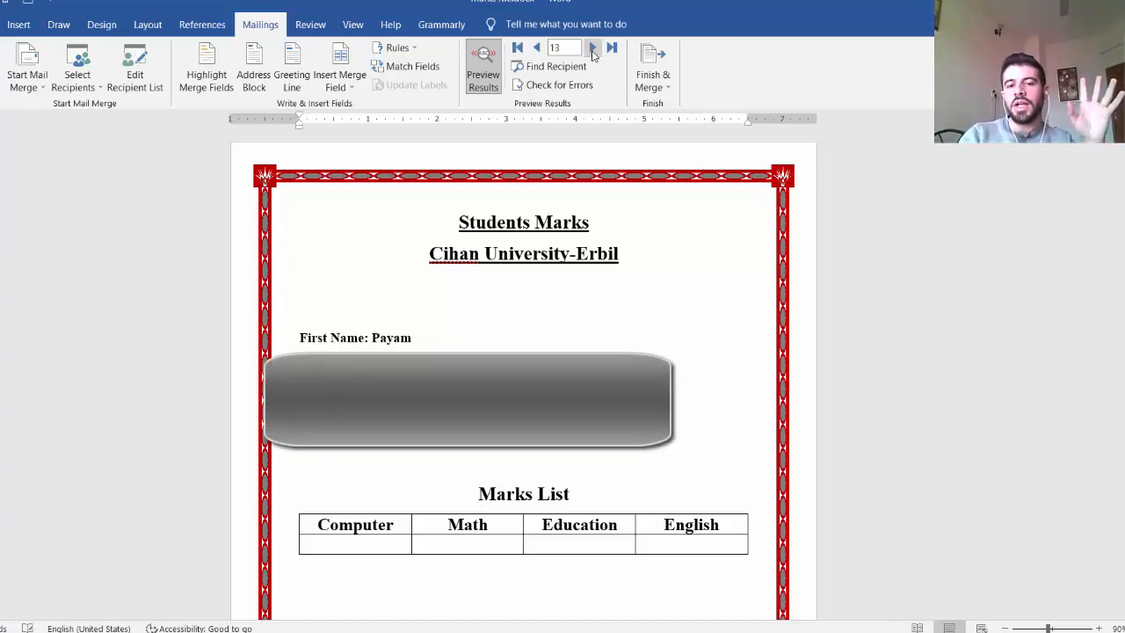
pyautogui.click(593, 48)
pyautogui.click(593, 48)
pyautogui.click(592, 48)
pyautogui.click(593, 48)
pyautogui.click(592, 48)
pyautogui.click(592, 49)
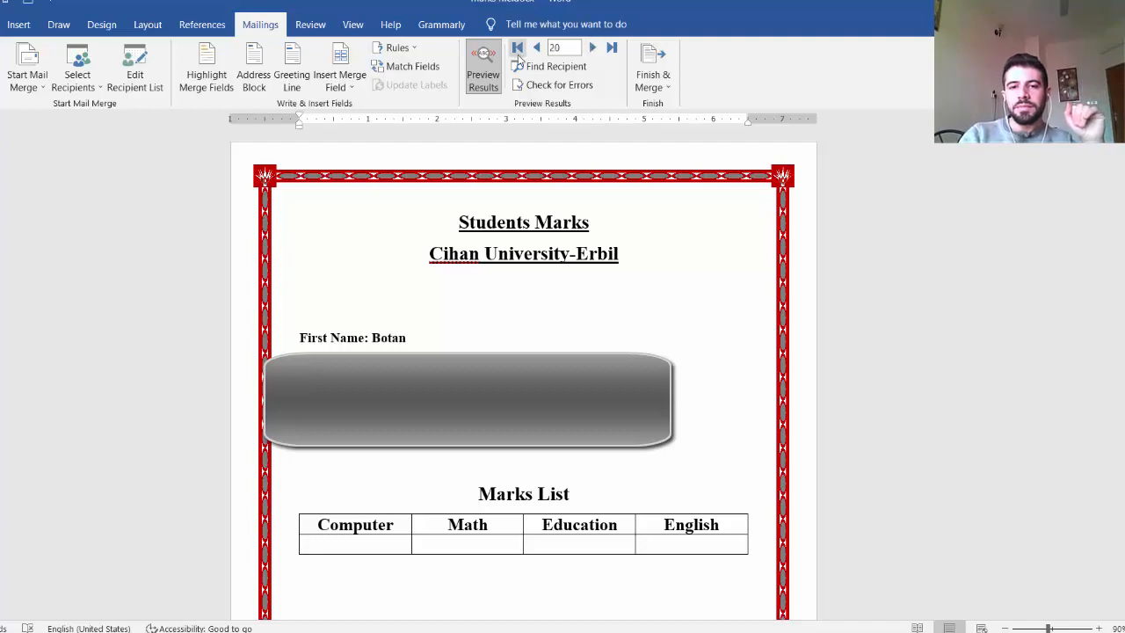
pyautogui.click(483, 75)
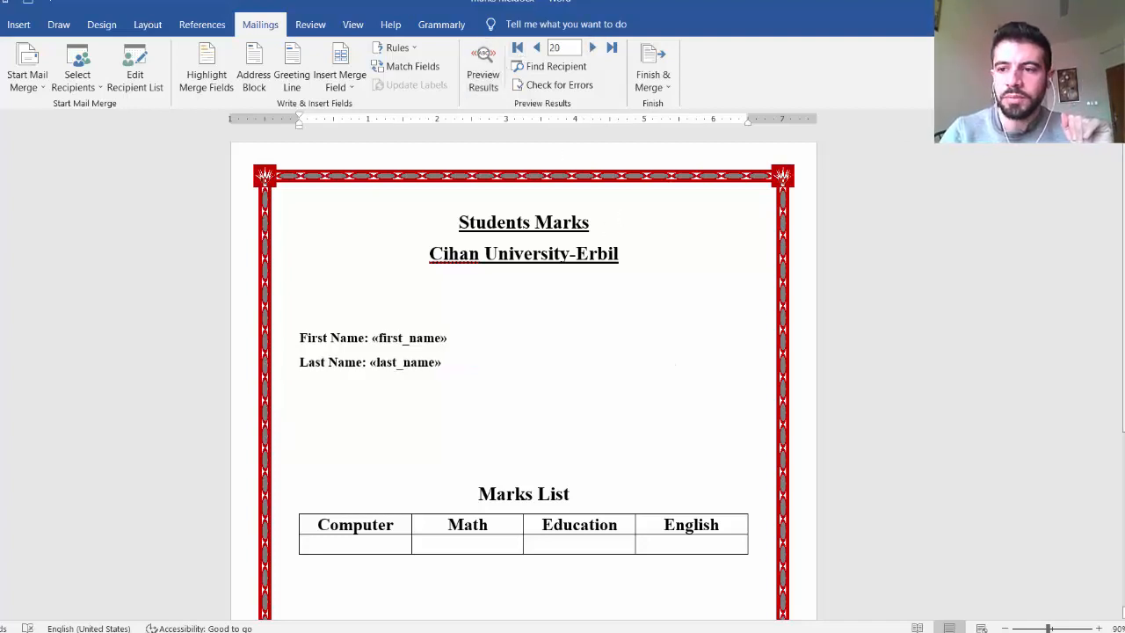
# Step: Insert the computer and math merge fields in the empty cells under Computer and Math in the Marks List table
pyautogui.scroll(-2, 722, 300)
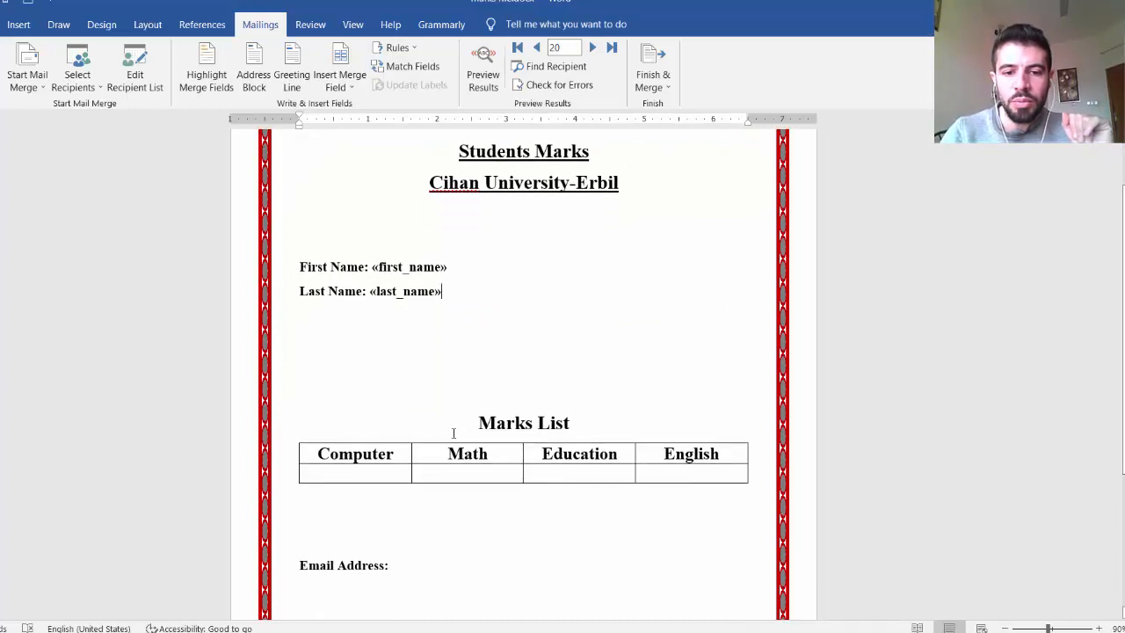
pyautogui.click(368, 470)
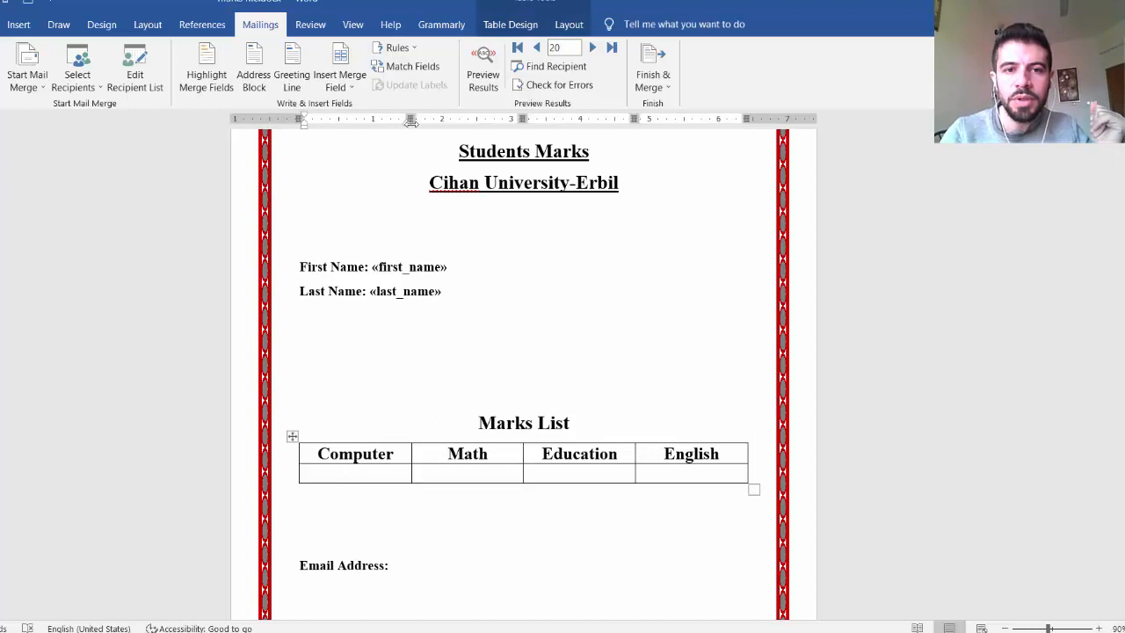
pyautogui.click(354, 91)
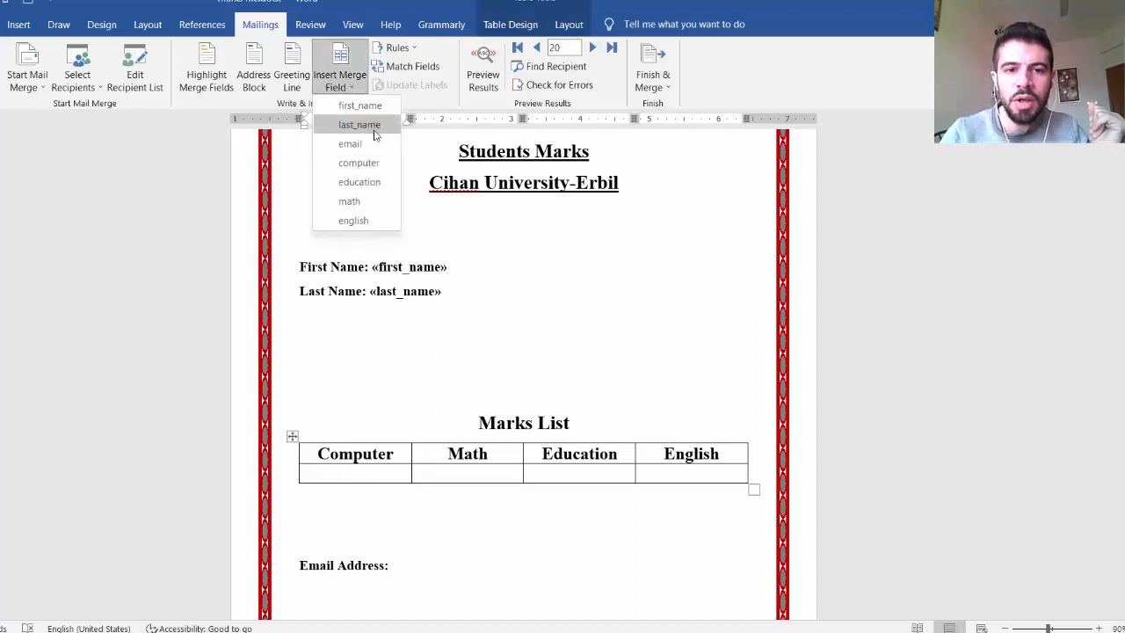
pyautogui.click(375, 164)
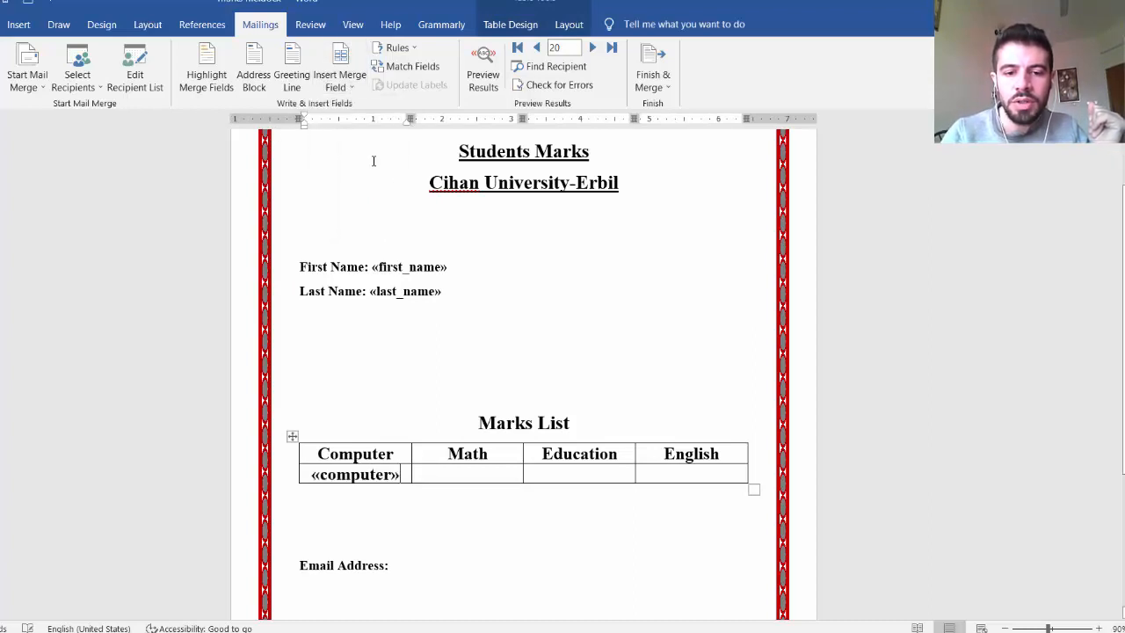
pyautogui.click(493, 475)
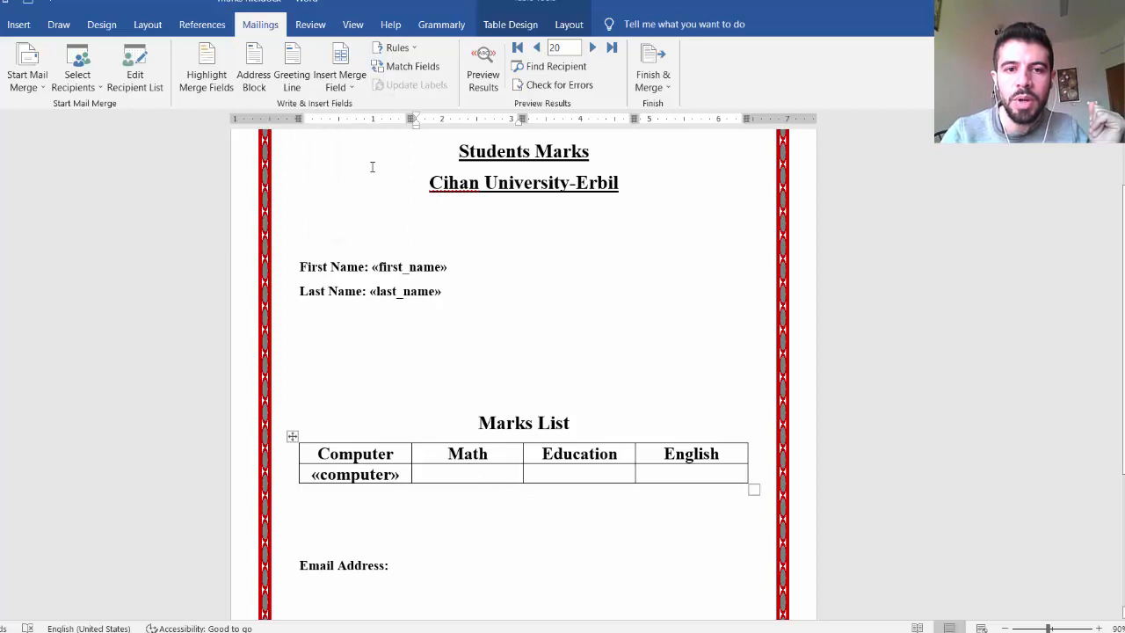
pyautogui.click(352, 88)
pyautogui.click(375, 202)
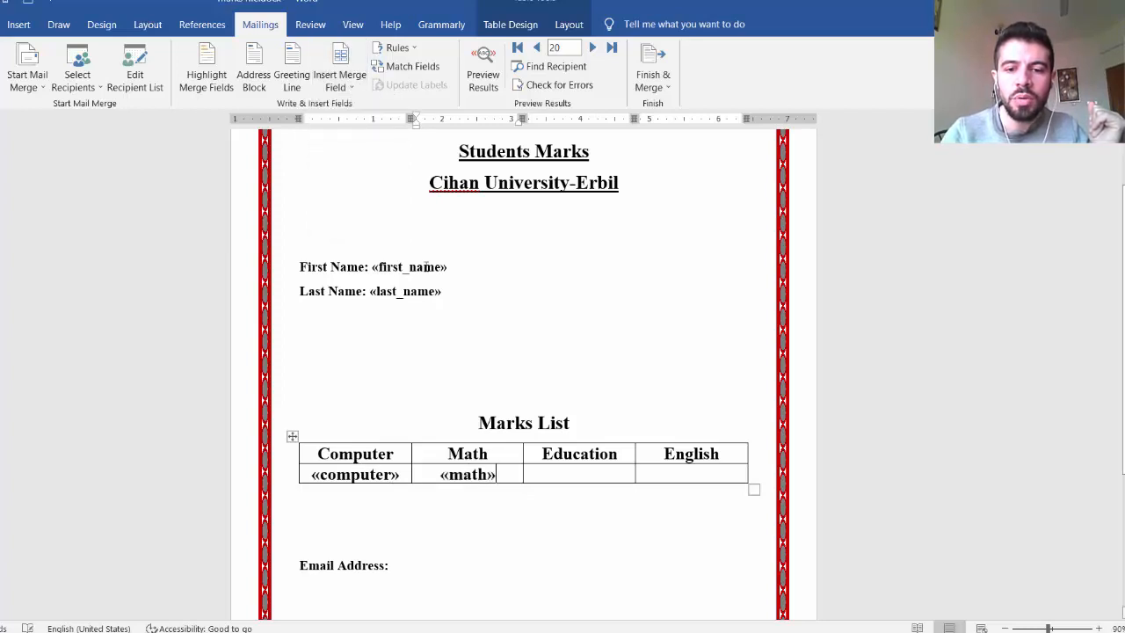
# Step: Insert the education and english merge fields in the cells under Education and English in the Marks List table
pyautogui.click(609, 471)
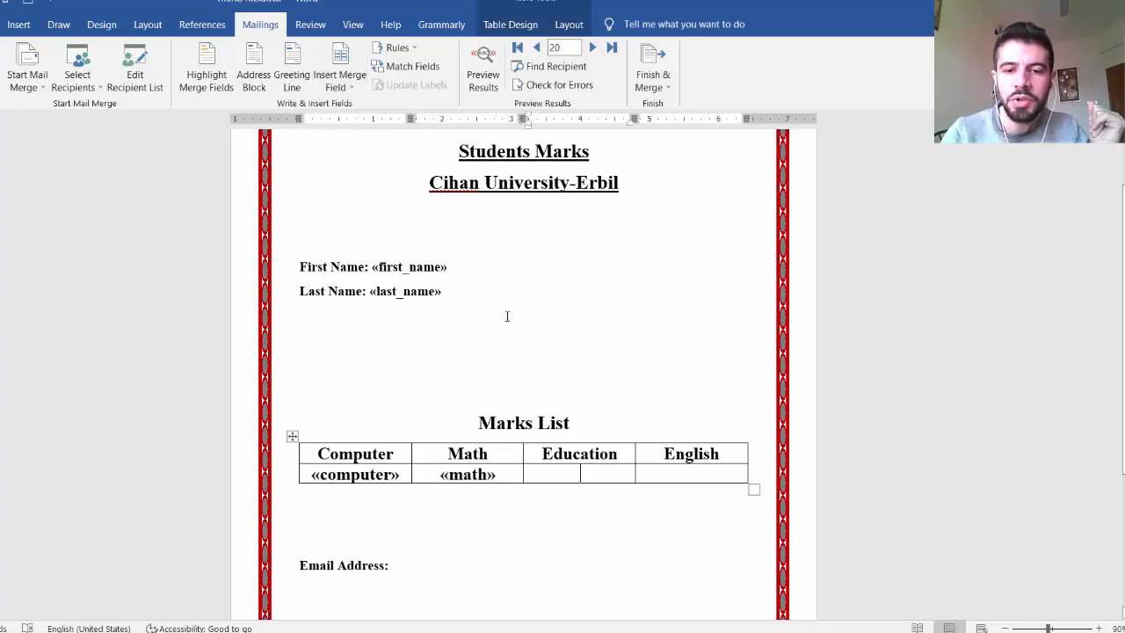
pyautogui.click(349, 84)
pyautogui.click(359, 182)
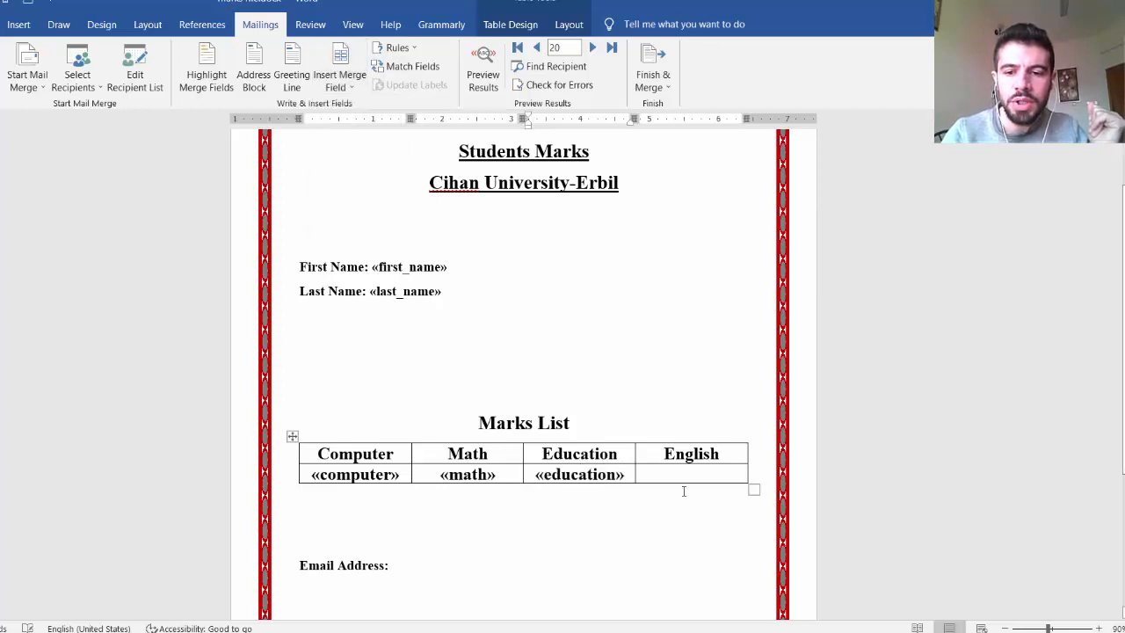
pyautogui.click(696, 481)
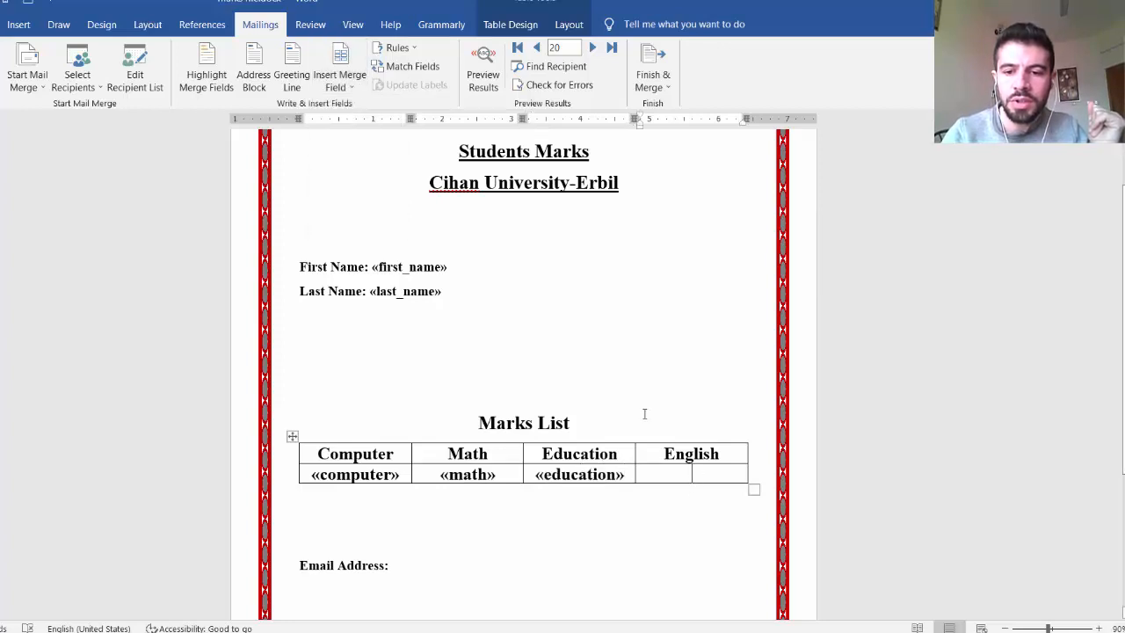
pyautogui.click(352, 84)
pyautogui.click(369, 221)
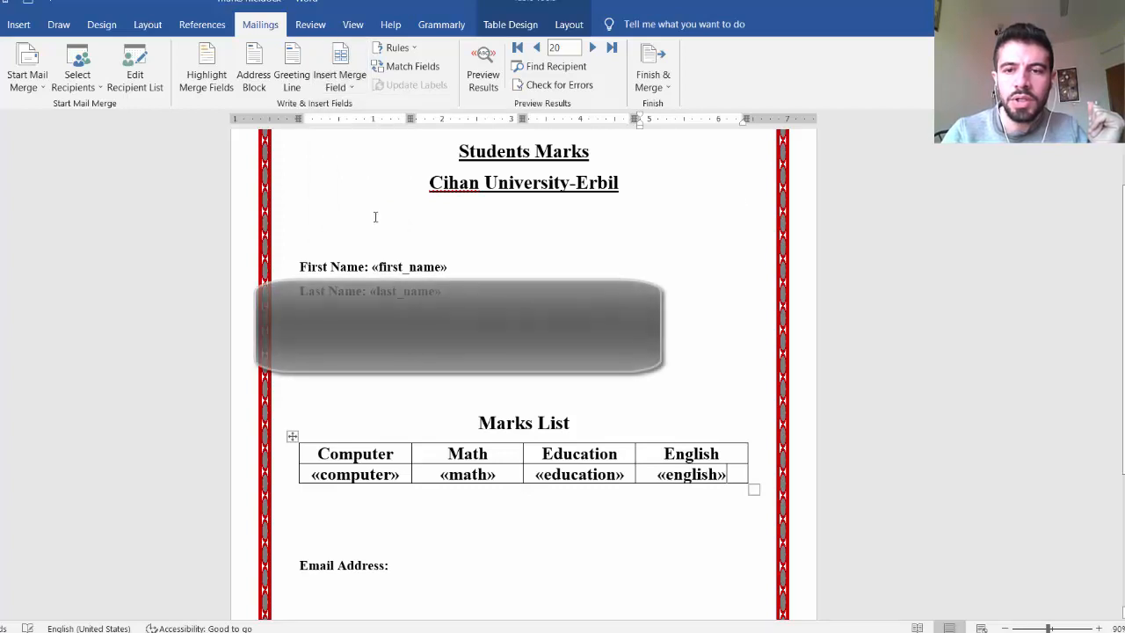
# Step: Preview the merged marks, browsing forward to record 27 and back to record 24, and end the preview
pyautogui.click(485, 70)
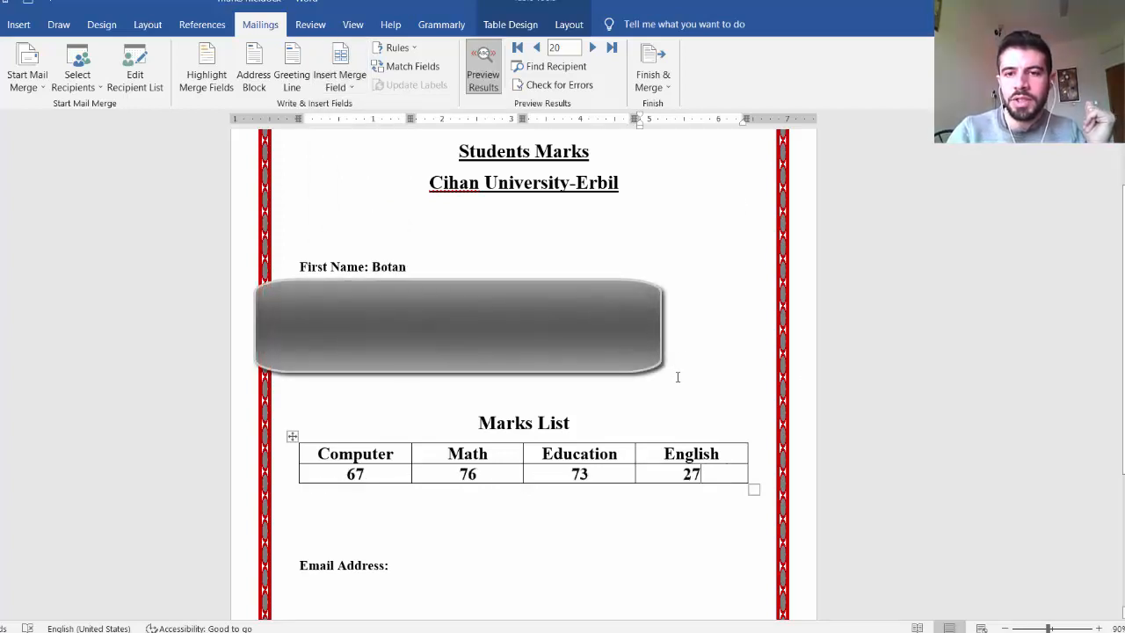
pyautogui.click(593, 47)
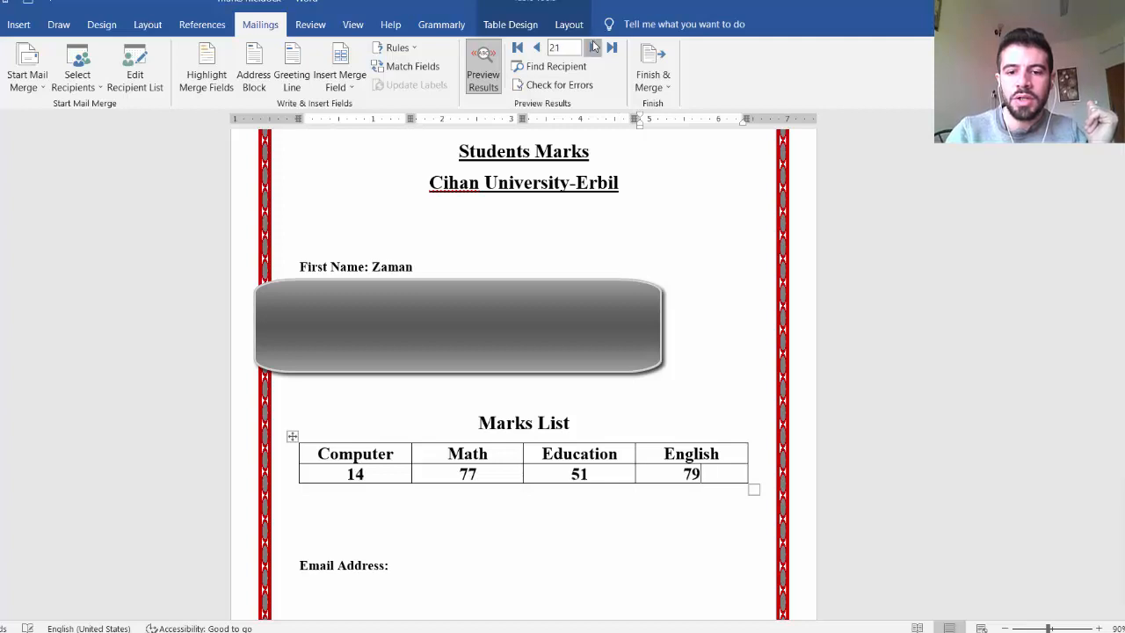
pyautogui.click(593, 47)
pyautogui.click(593, 47)
pyautogui.click(593, 48)
pyautogui.click(593, 47)
pyautogui.click(593, 48)
pyautogui.click(593, 47)
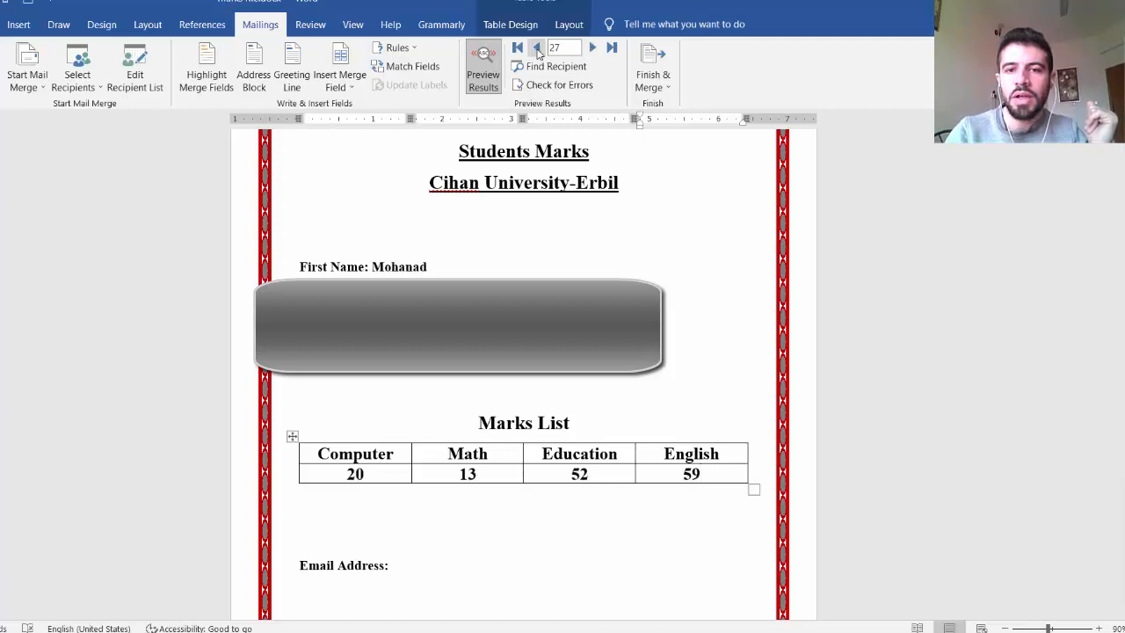
pyautogui.click(536, 47)
pyautogui.click(536, 47)
pyautogui.click(536, 48)
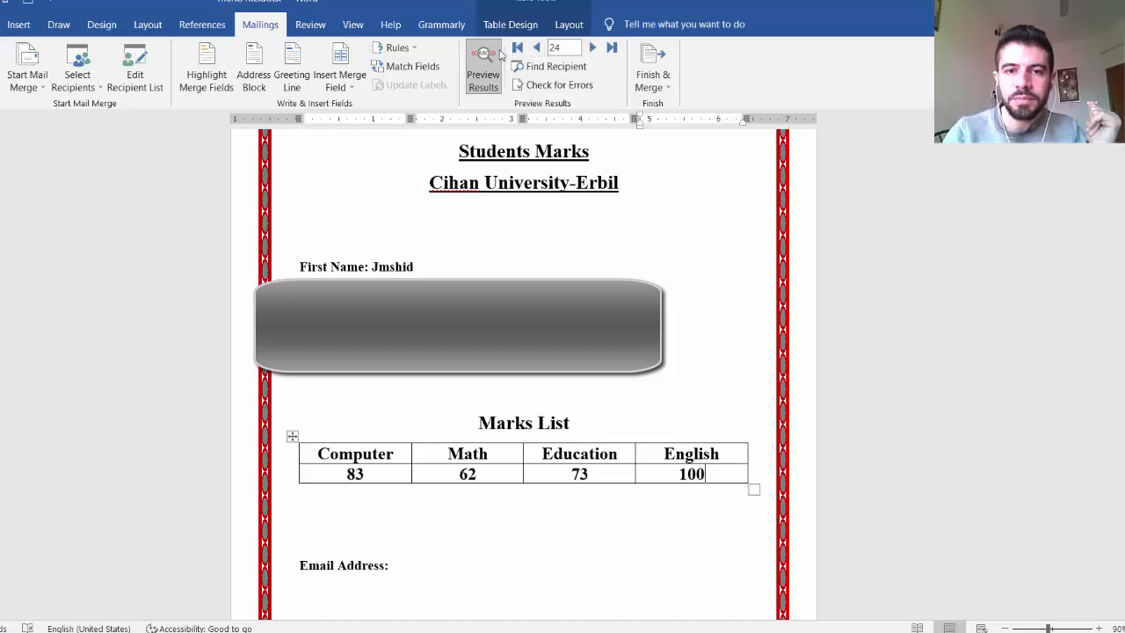
pyautogui.click(500, 56)
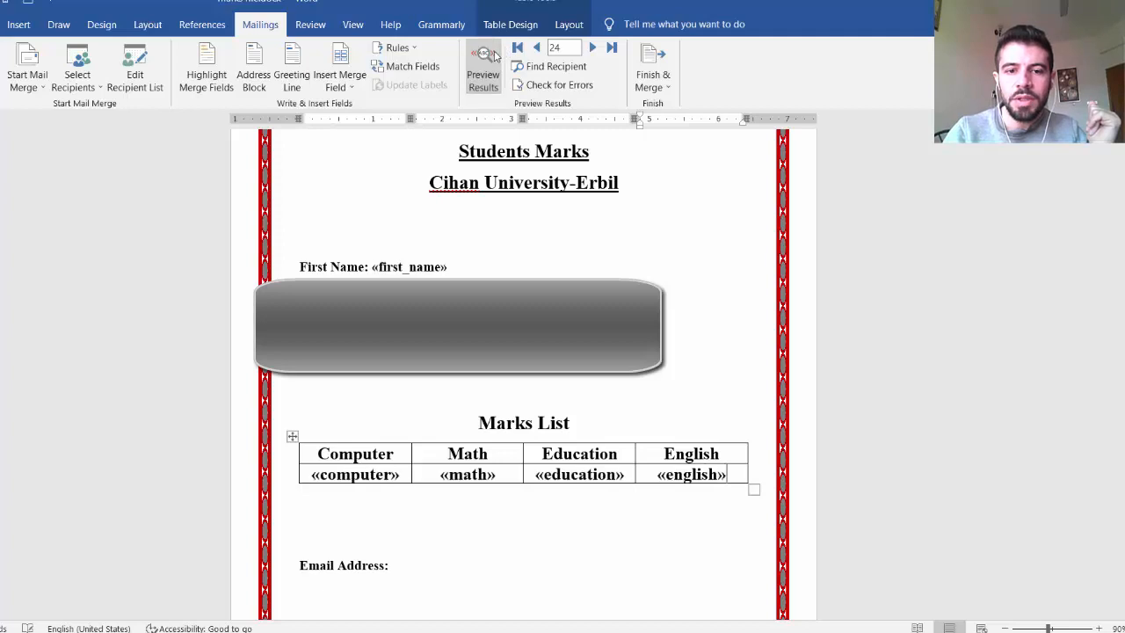
# Step: Insert the email merge field after the Email Address label below the Marks List table
pyautogui.click(410, 565)
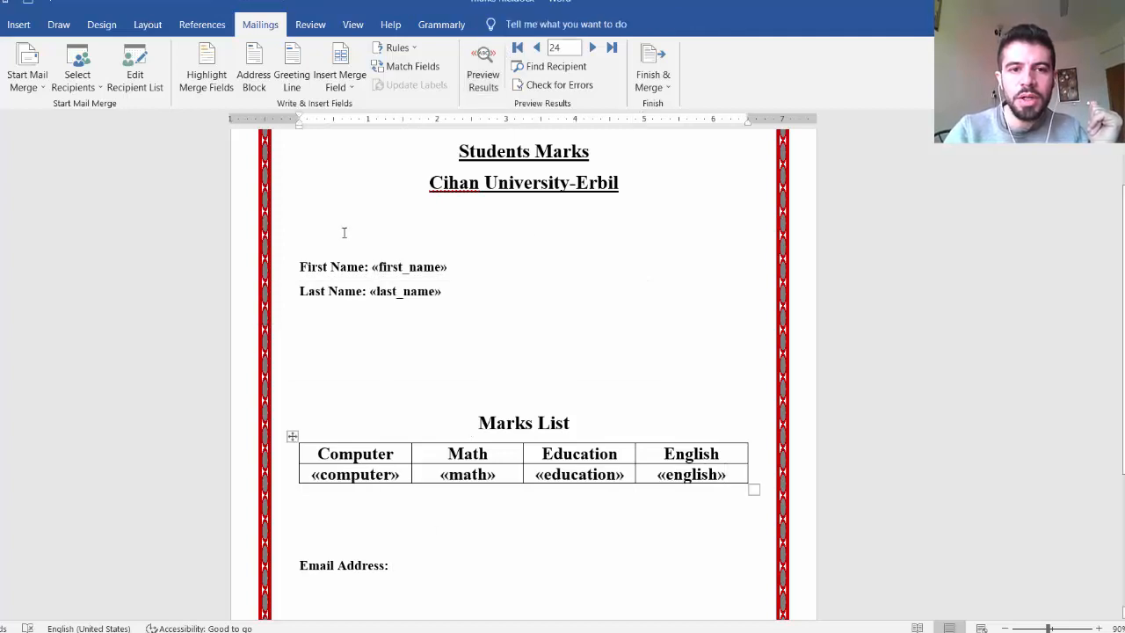
pyautogui.click(348, 88)
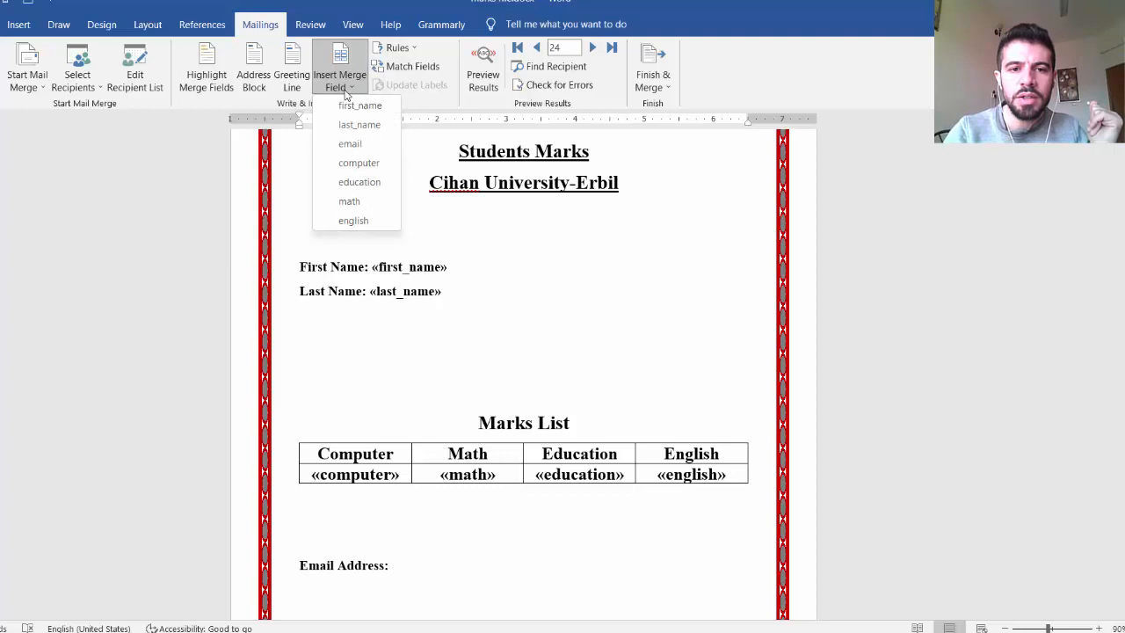
pyautogui.click(351, 144)
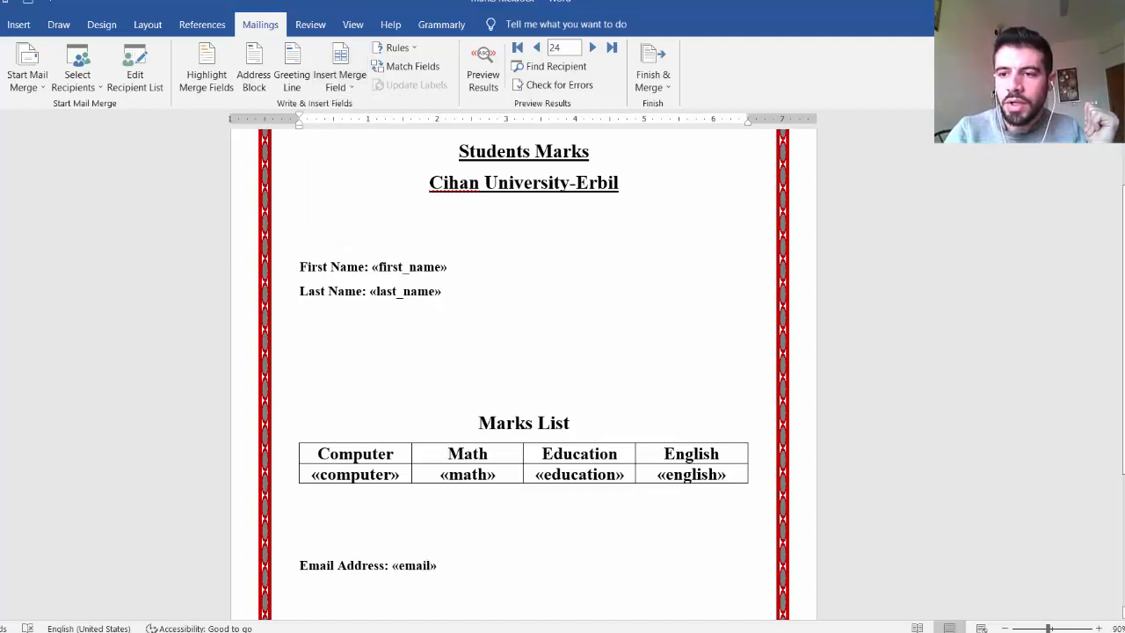
# Step: Add an empty line above First Name and begin a greeting line there with the salutation Dear
pyautogui.scroll(-4, 523, 374)
pyautogui.scroll(4, 523, 373)
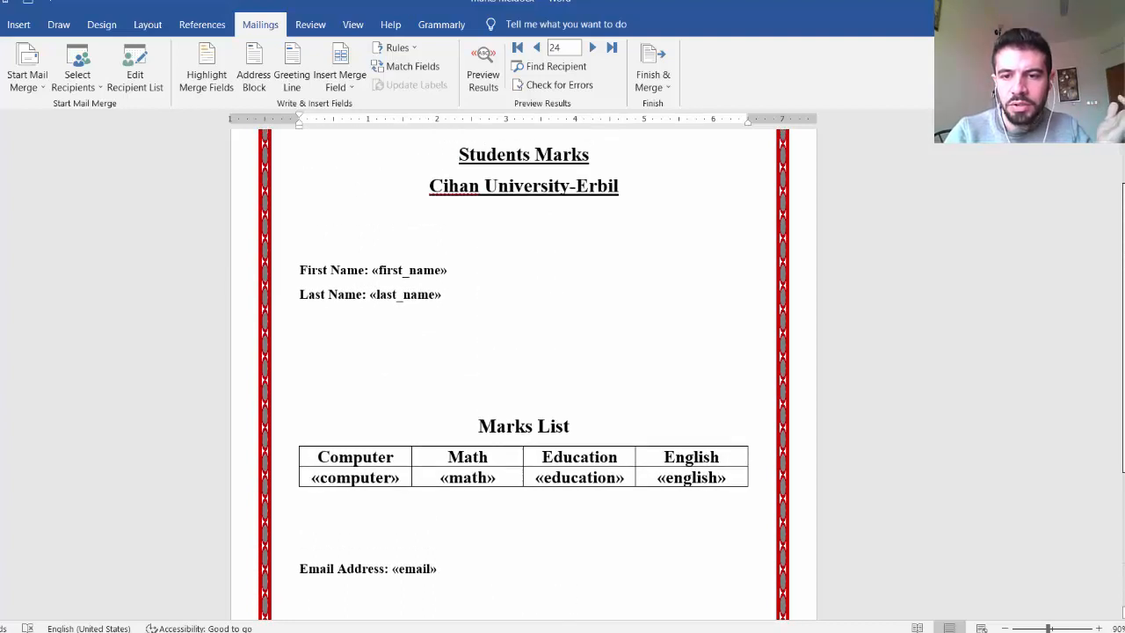
pyautogui.scroll(2, 767, 322)
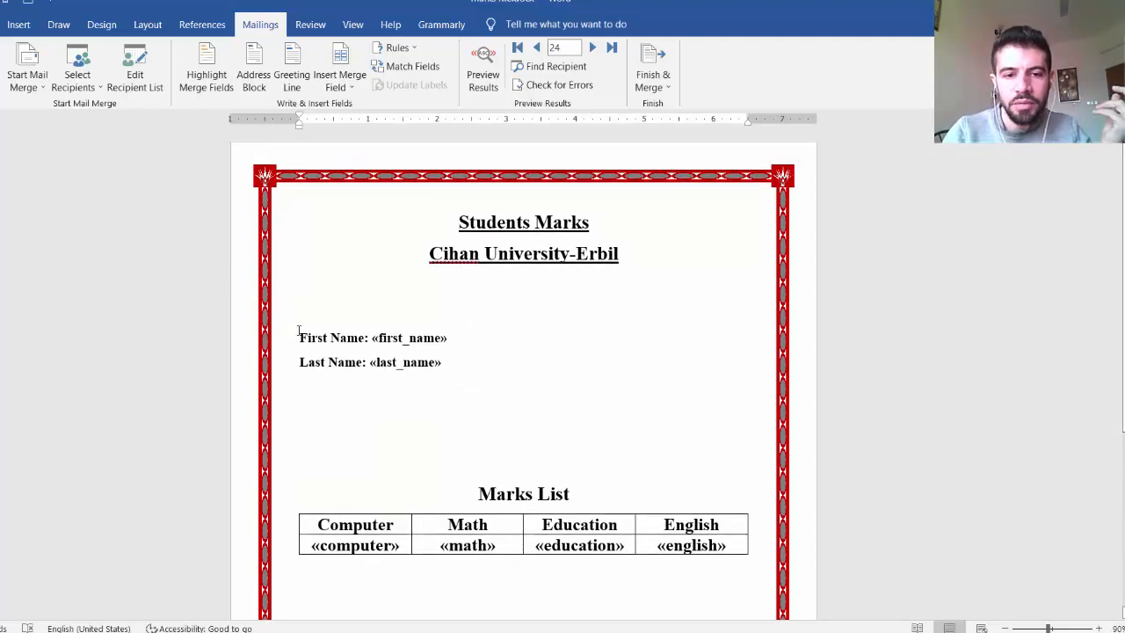
pyautogui.press('Return')
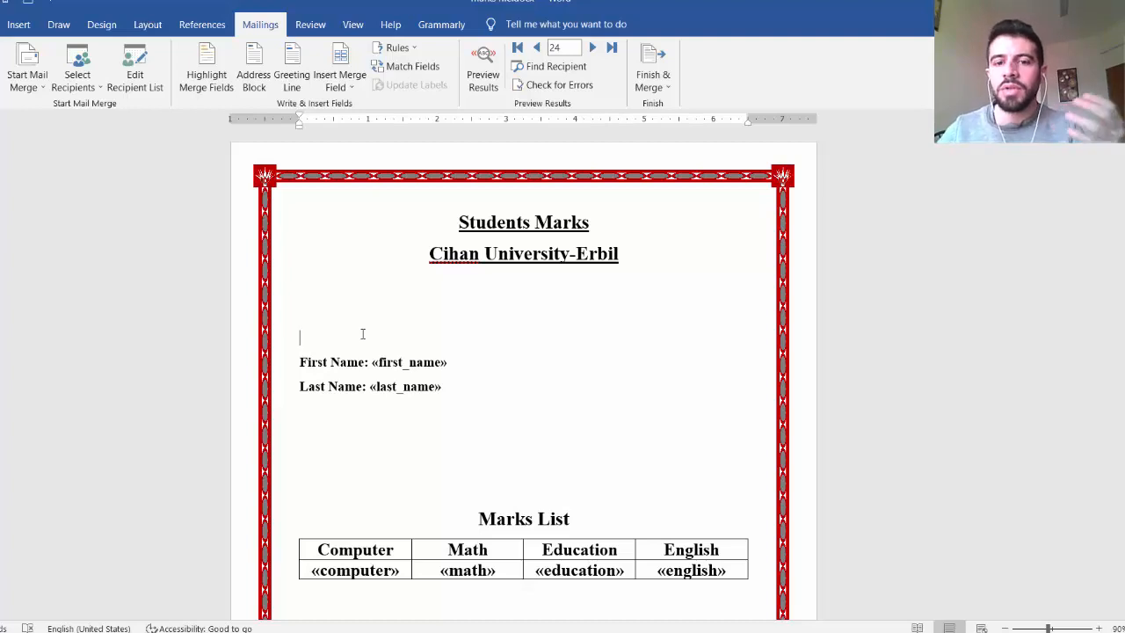
pyautogui.click(297, 85)
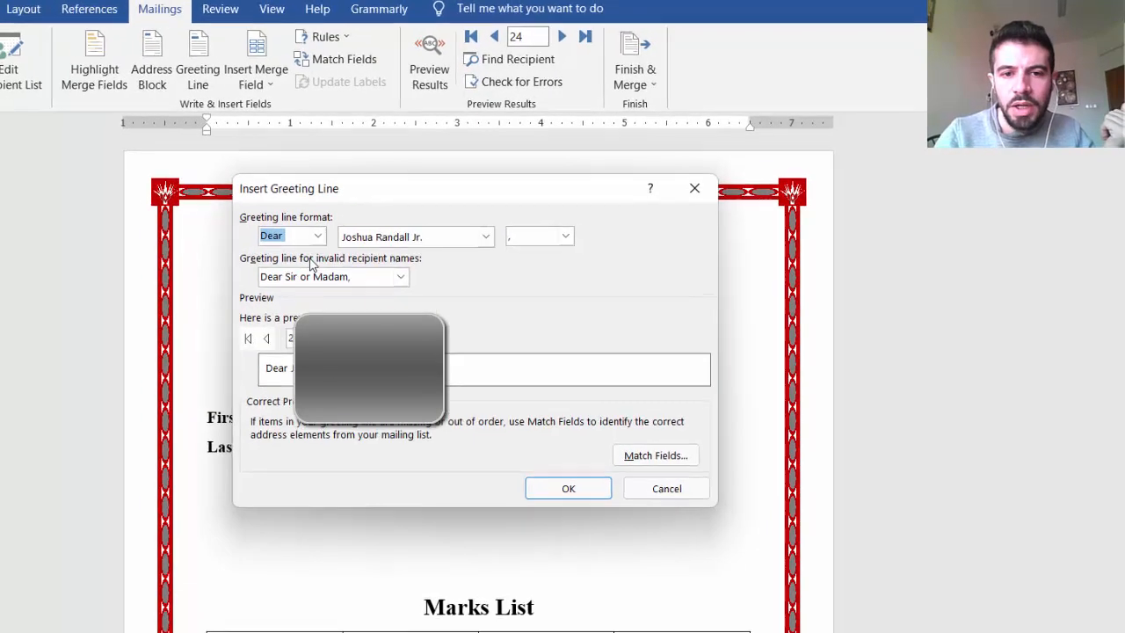
pyautogui.click(317, 235)
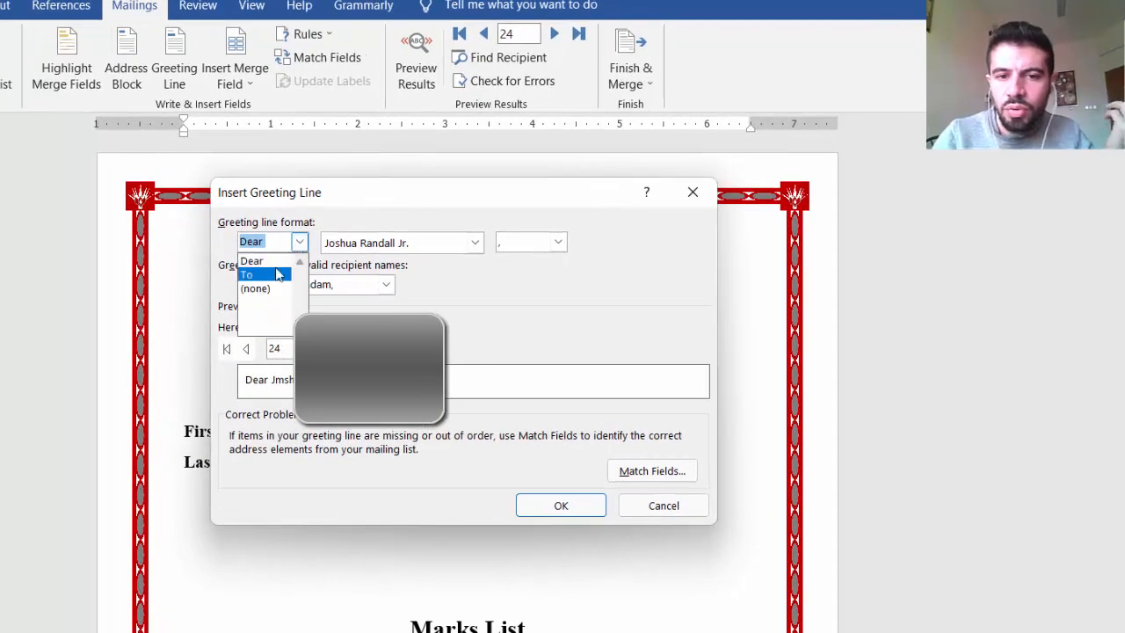
pyautogui.click(276, 274)
pyautogui.click(300, 242)
pyautogui.click(279, 261)
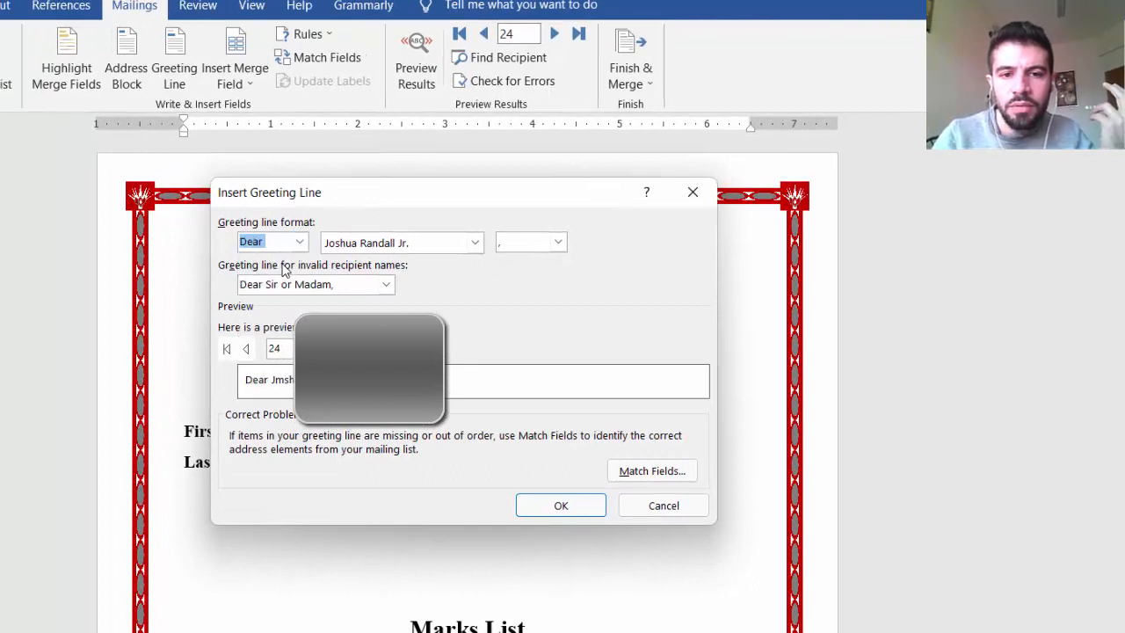
# Step: Set the greeting line's name format to Joshua Randall Jr. and its closing punctuation to a colon
pyautogui.click(475, 243)
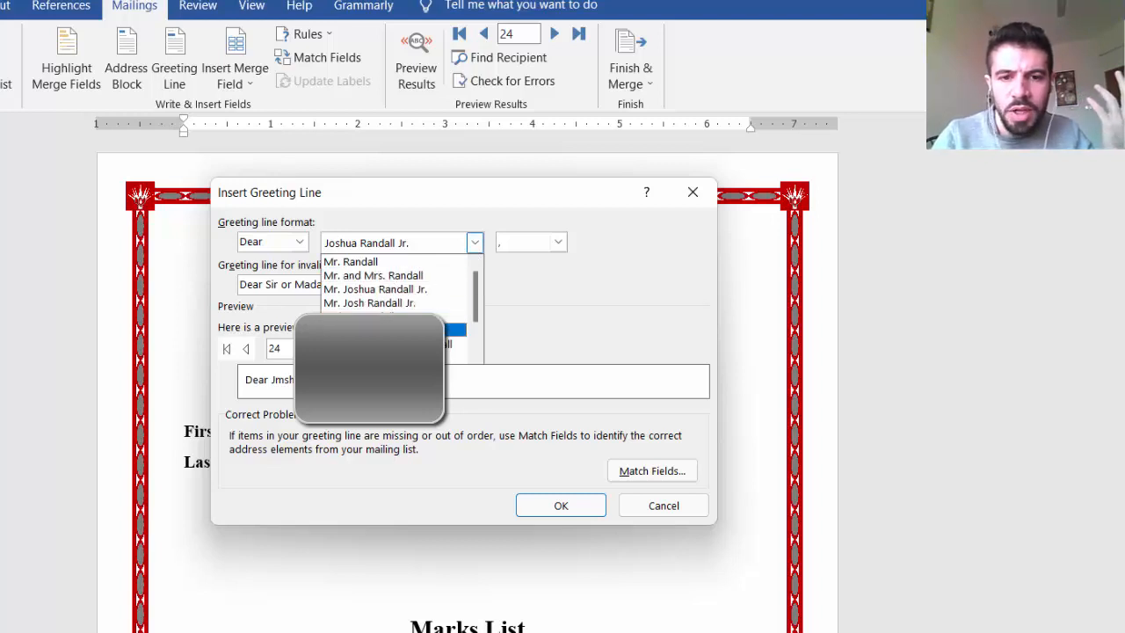
pyautogui.click(426, 317)
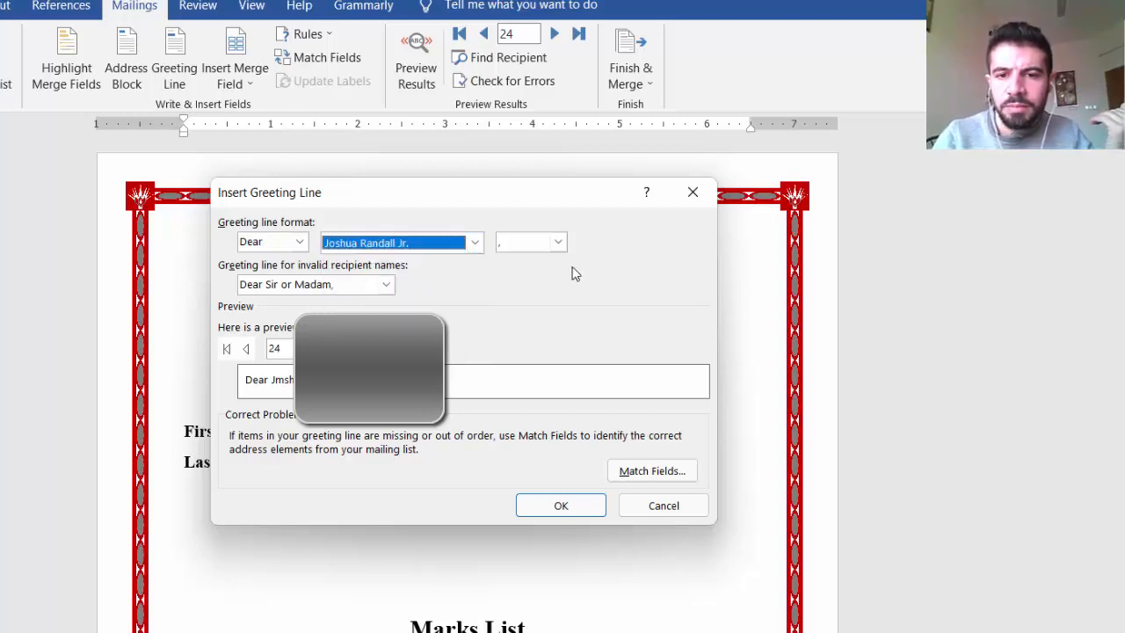
pyautogui.click(557, 243)
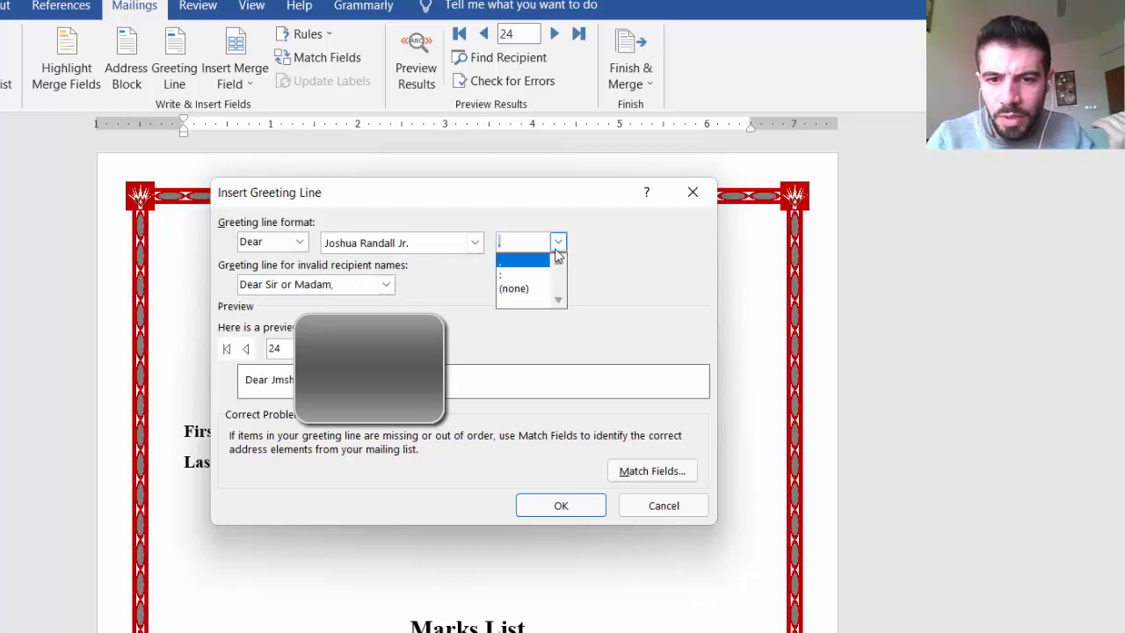
pyautogui.click(517, 287)
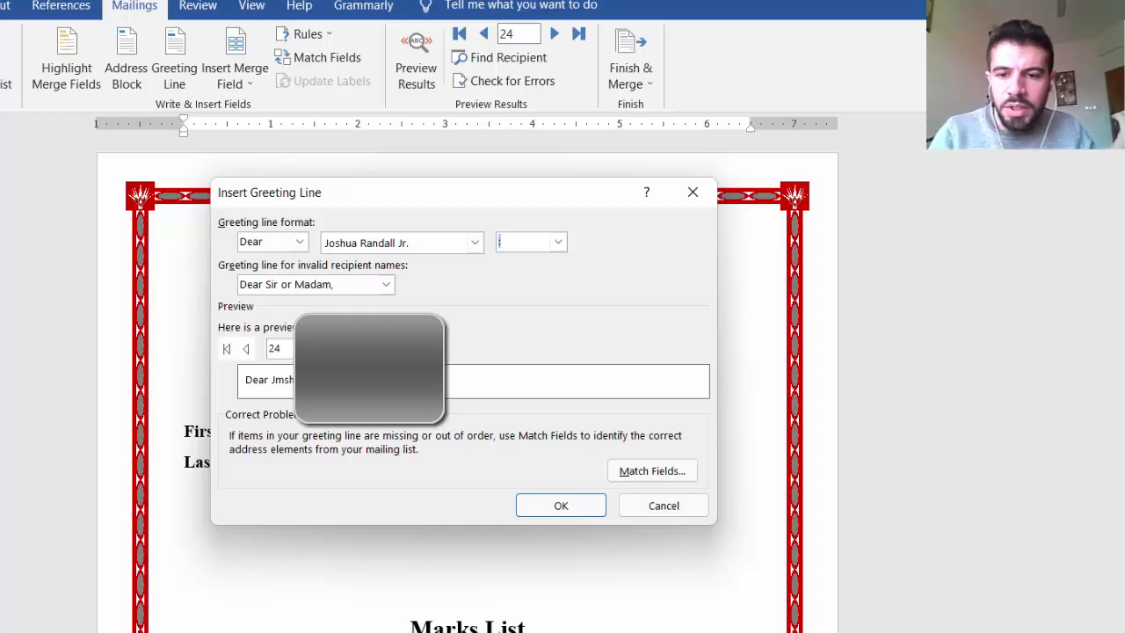
# Step: Match the greeting line's First Name to first name and Last Name to last name, and insert the greeting line
pyautogui.click(672, 471)
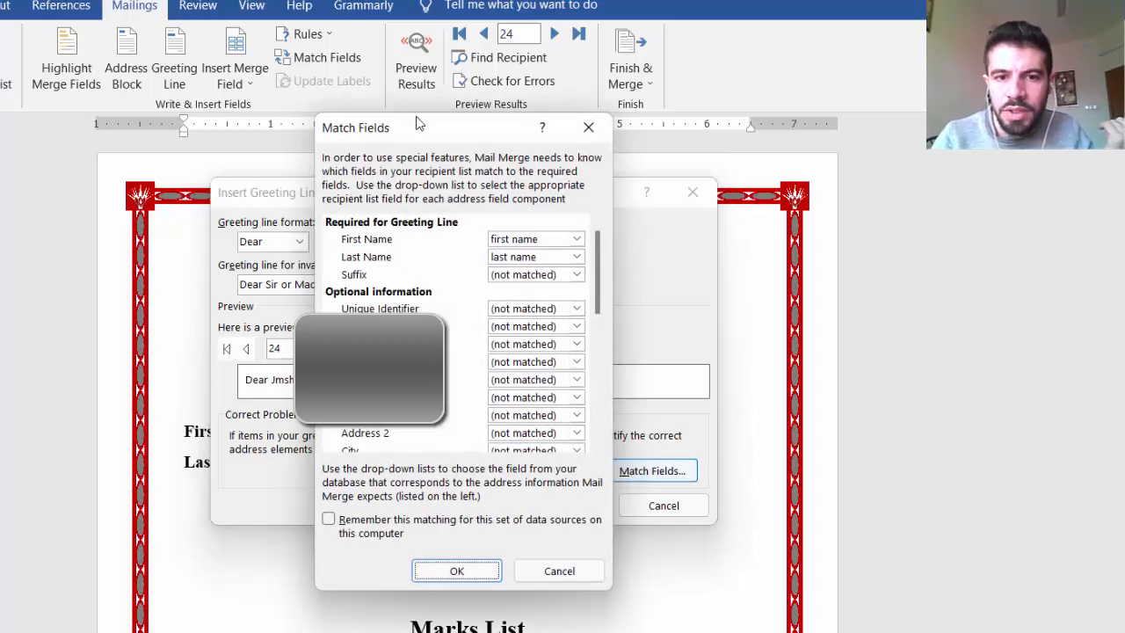
pyautogui.moveTo(419, 124); pyautogui.dragTo(642, 129)
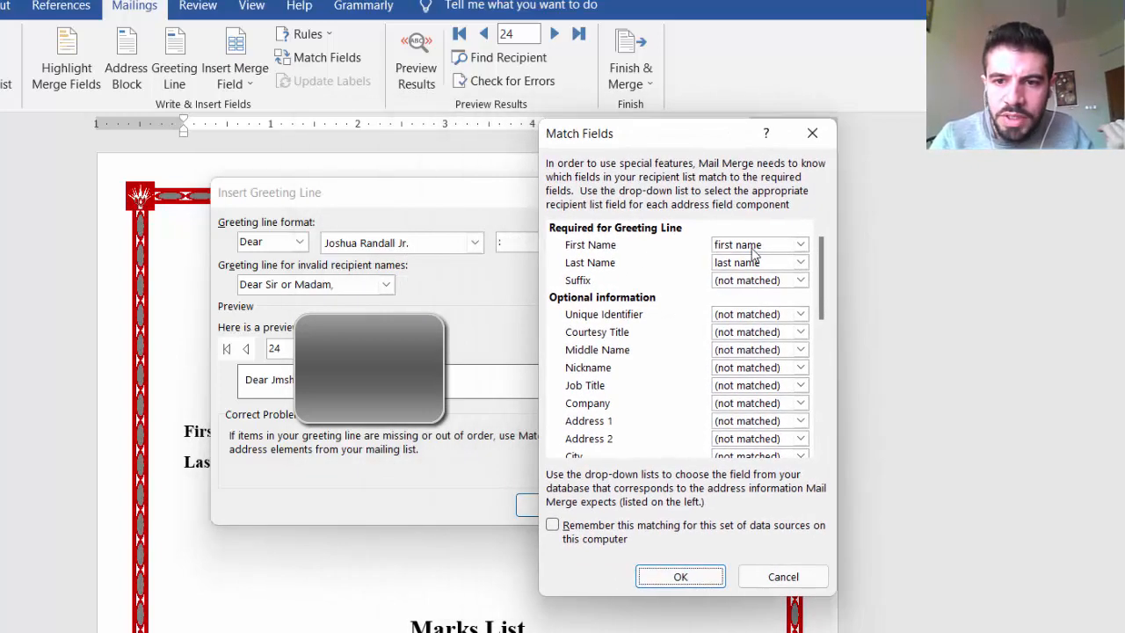
pyautogui.click(799, 248)
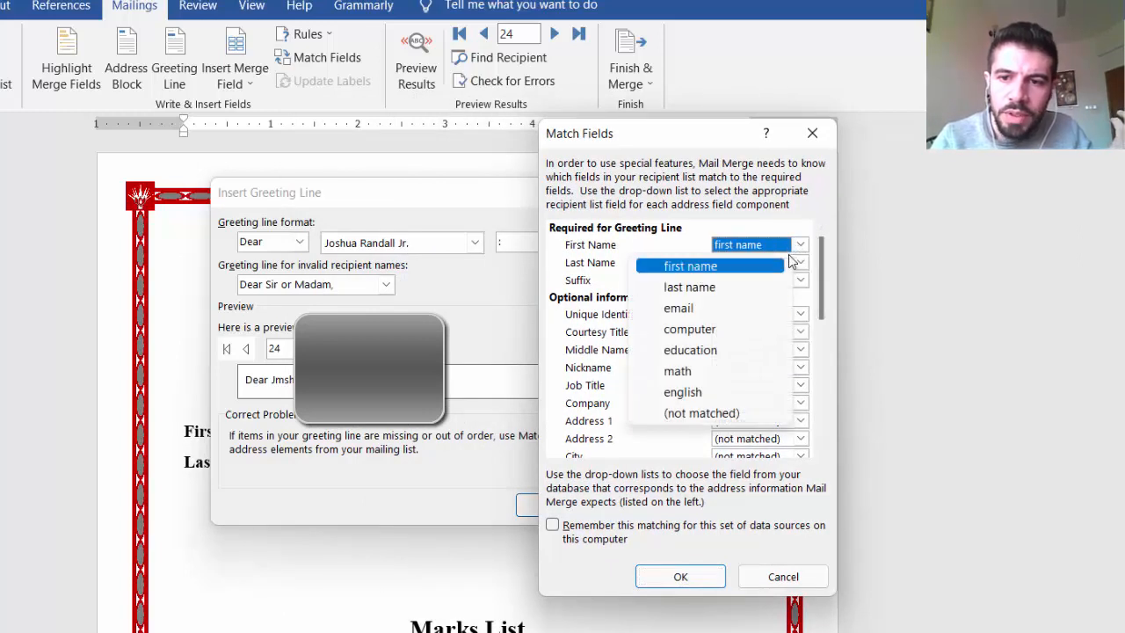
pyautogui.click(798, 247)
pyautogui.click(780, 235)
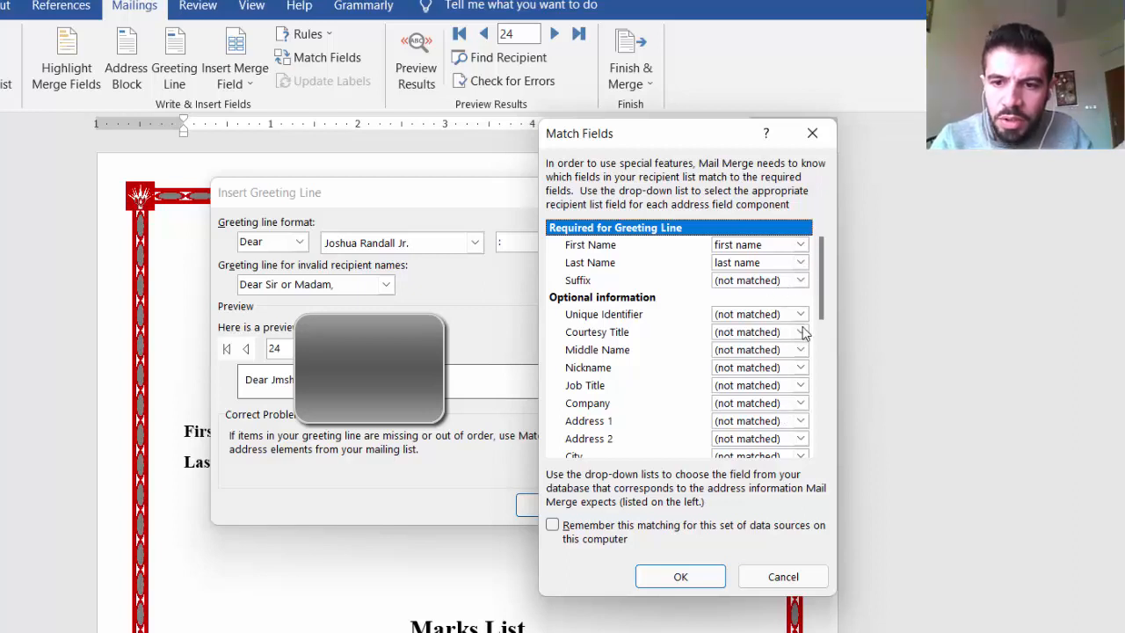
pyautogui.click(701, 575)
pyautogui.click(560, 506)
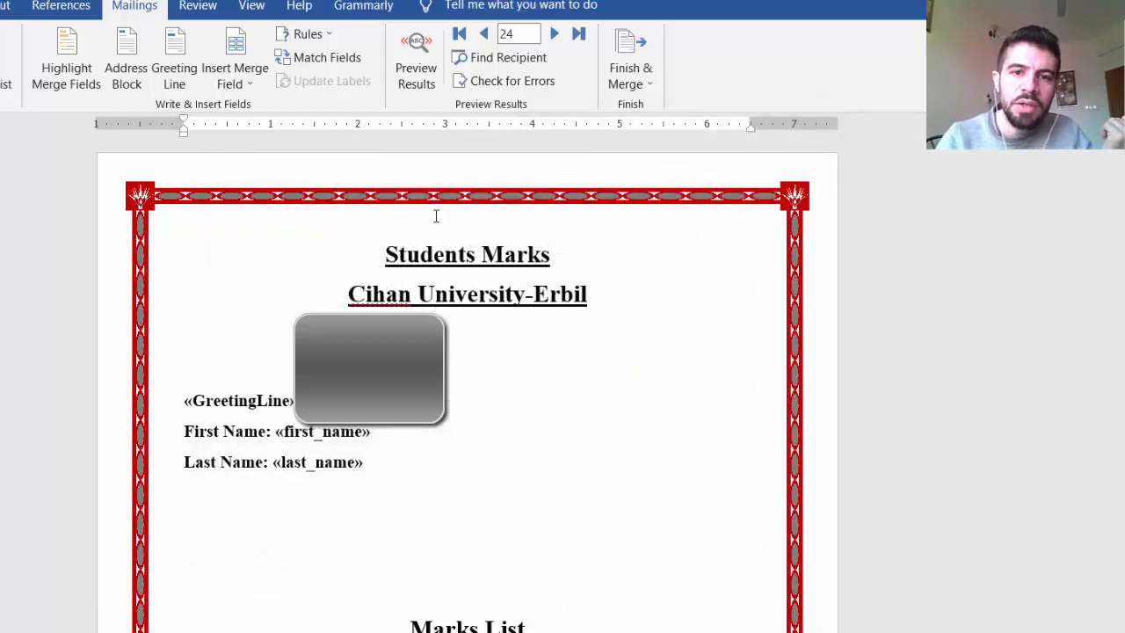
# Step: Preview the merged greeting line, browsing forward to record 32, and end the preview
pyautogui.click(416, 58)
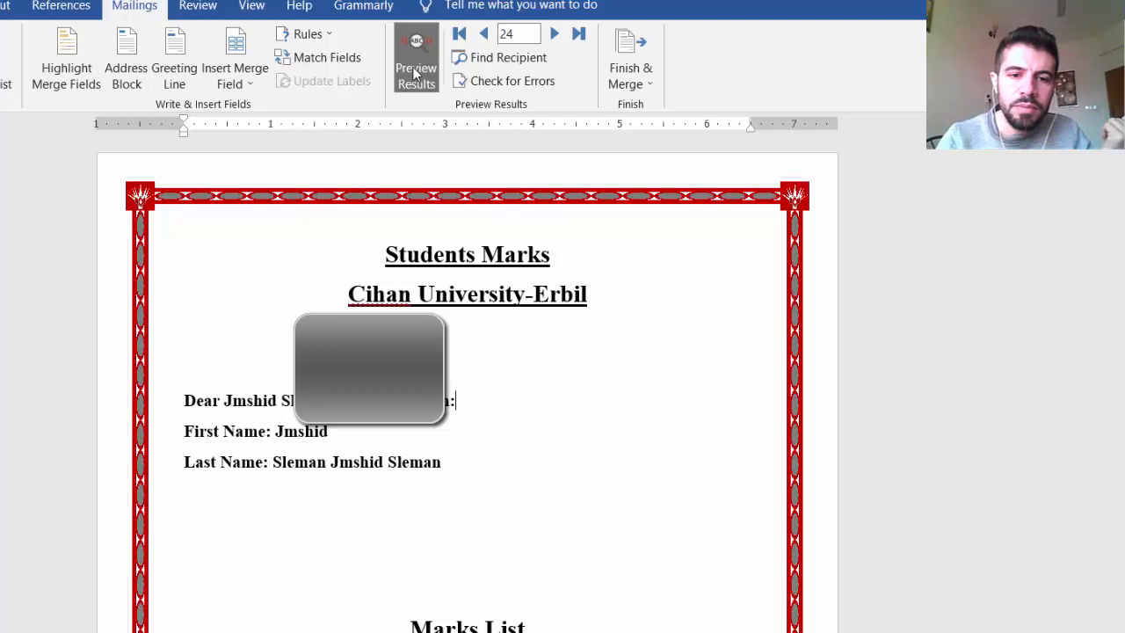
pyautogui.click(553, 35)
pyautogui.click(554, 36)
pyautogui.click(554, 36)
pyautogui.click(554, 35)
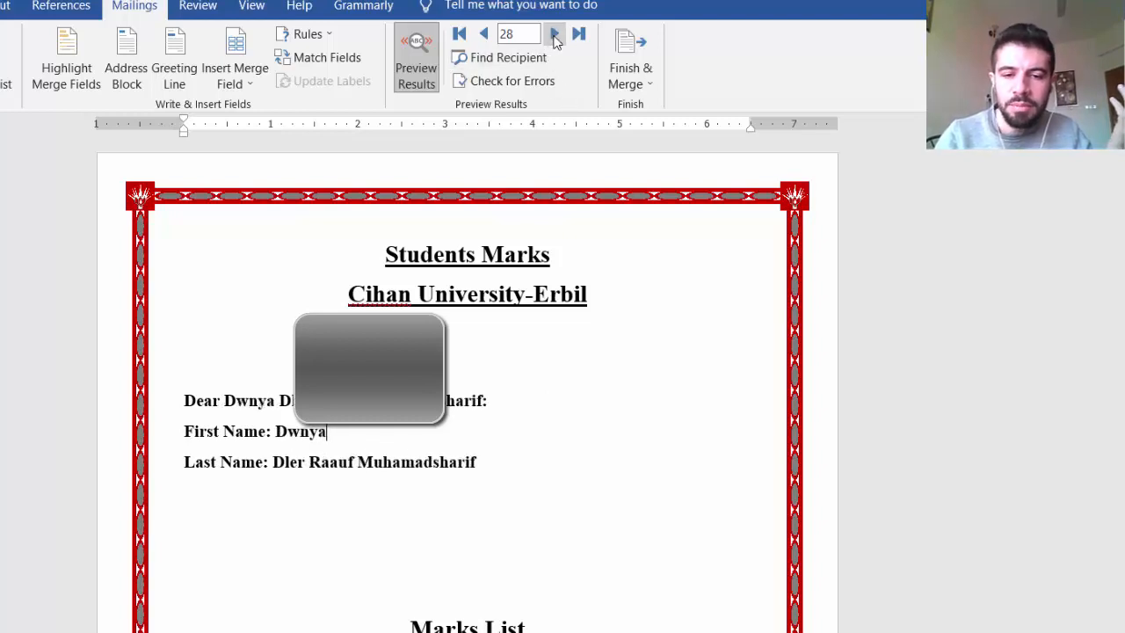
pyautogui.click(553, 35)
pyautogui.click(554, 35)
pyautogui.click(553, 36)
pyautogui.click(553, 35)
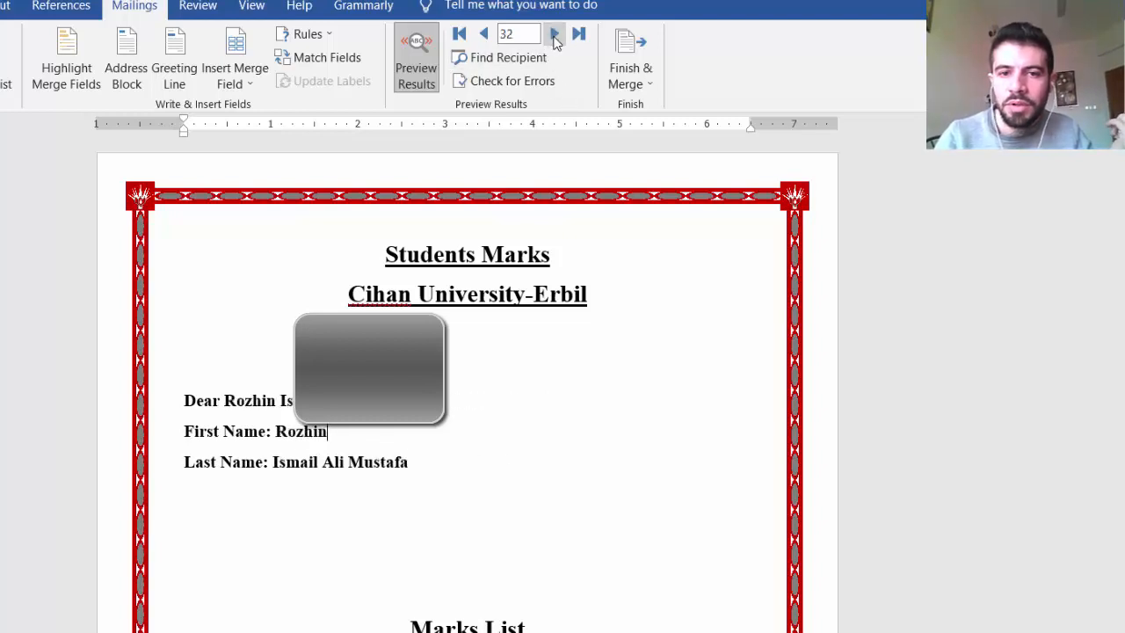
pyautogui.click(416, 55)
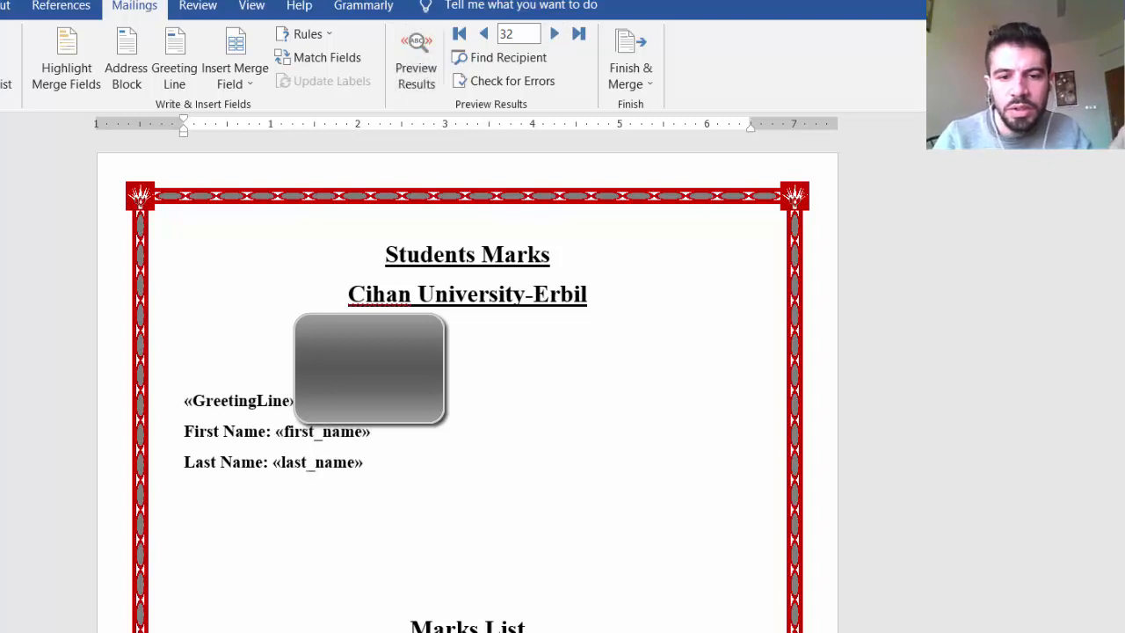
# Step: Exclude the recipient with a computer mark of 20 from the merge in the recipient list
pyautogui.scroll(-2, 467, 386)
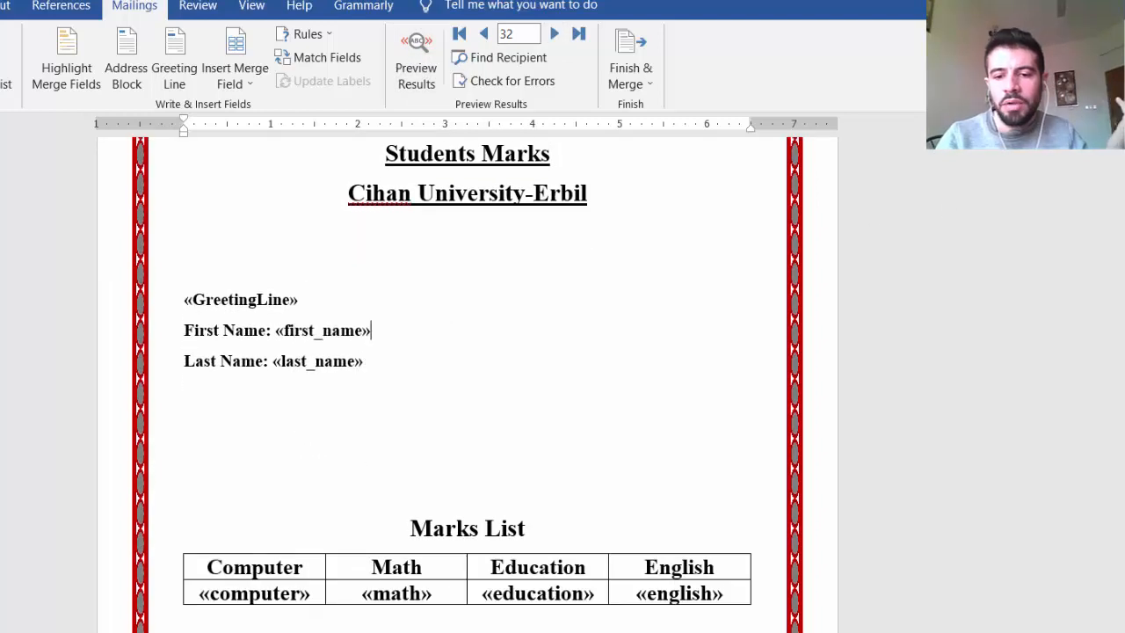
pyautogui.scroll(2, 466, 386)
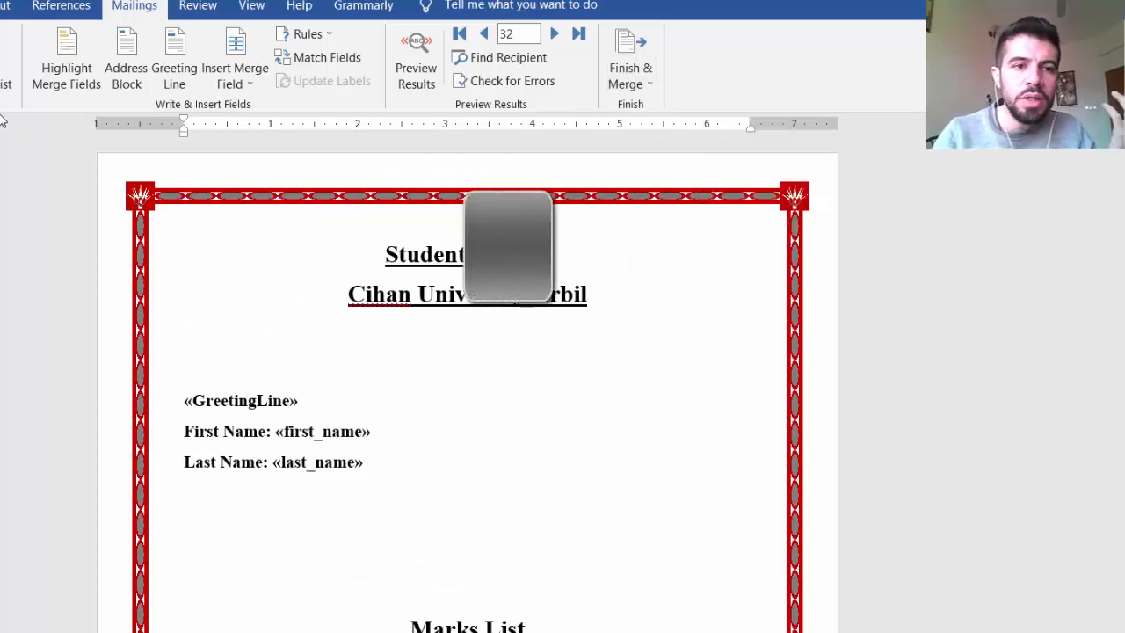
pyautogui.click(139, 72)
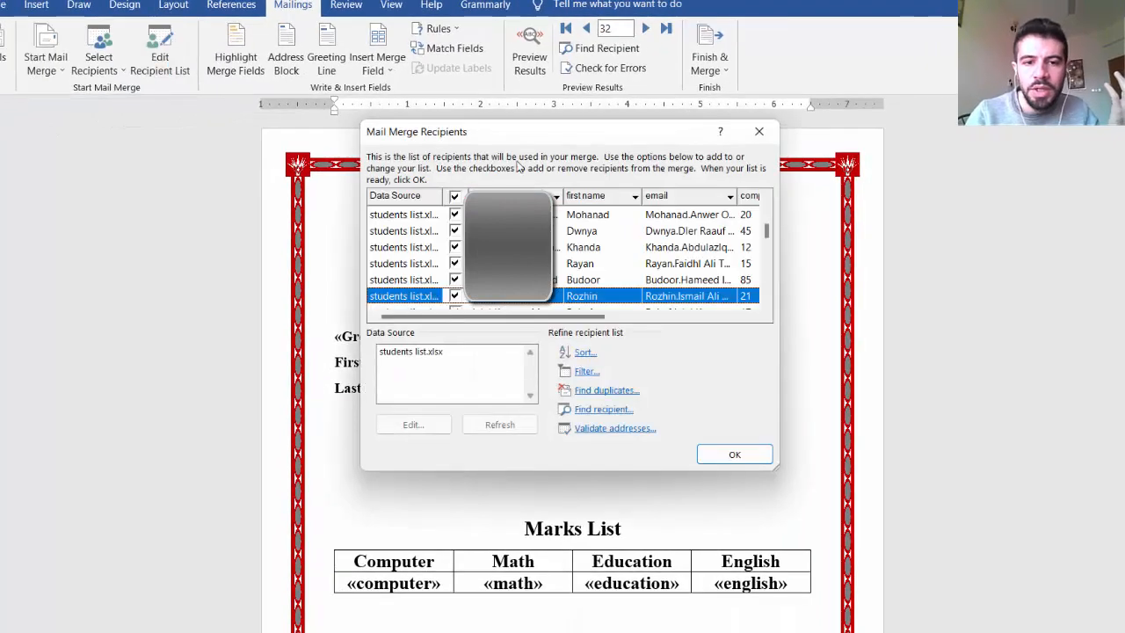
pyautogui.moveTo(767, 236)
pyautogui.mouseDown()
pyautogui.moveTo(765, 206)
pyautogui.moveTo(767, 230)
pyautogui.mouseUp()
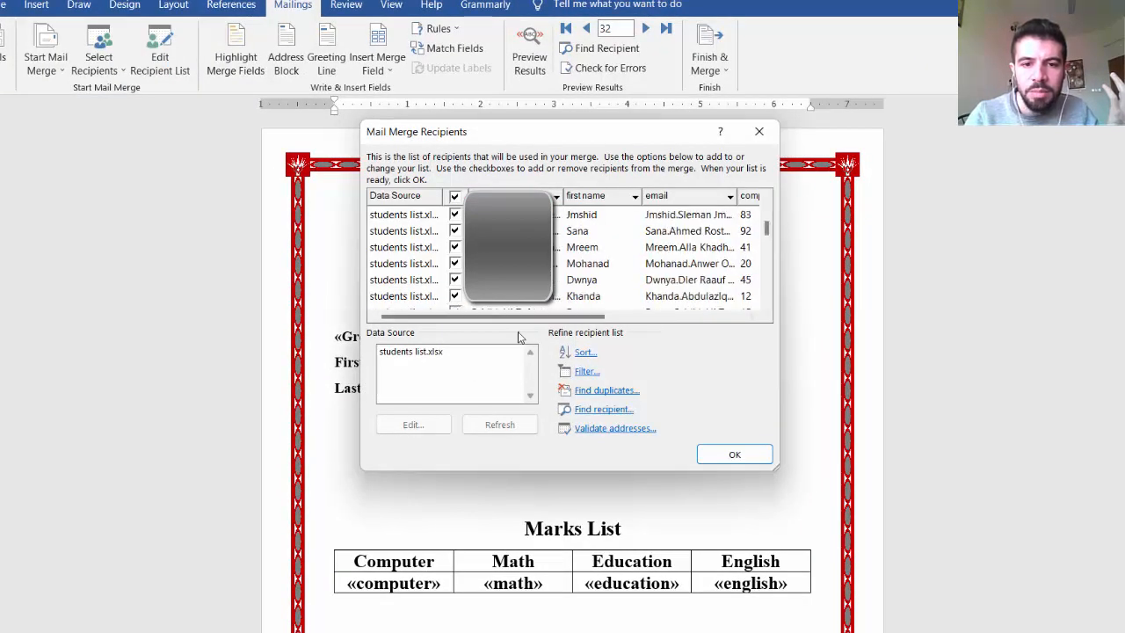
pyautogui.click(455, 263)
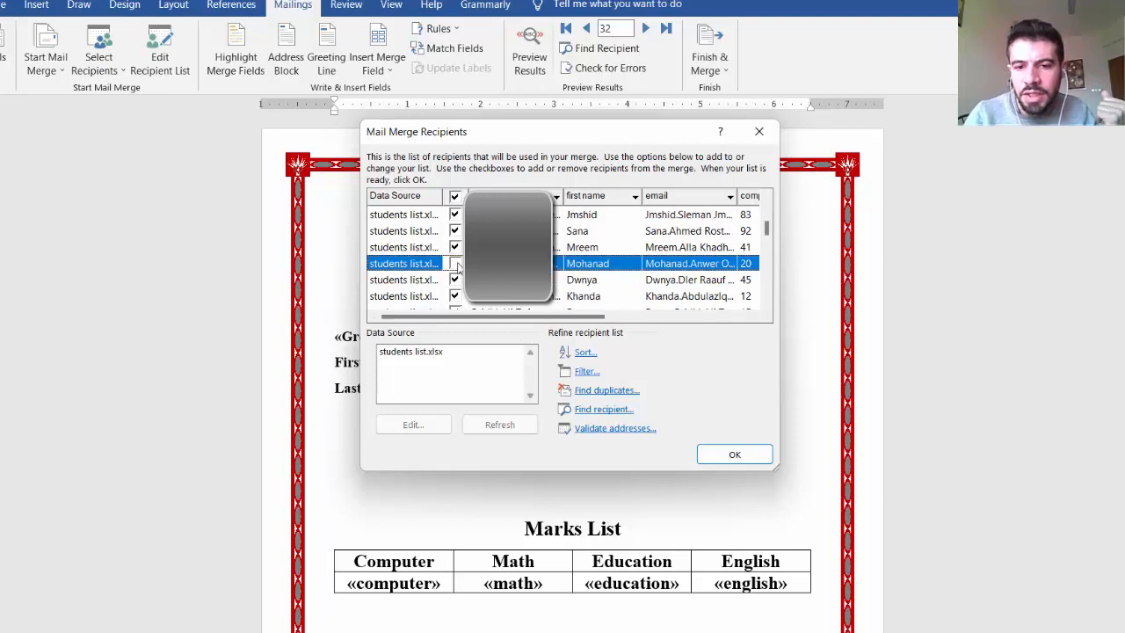
# Step: Review the recipient list's sort fields and filter options without setting any, and accept the recipient list
pyautogui.click(582, 353)
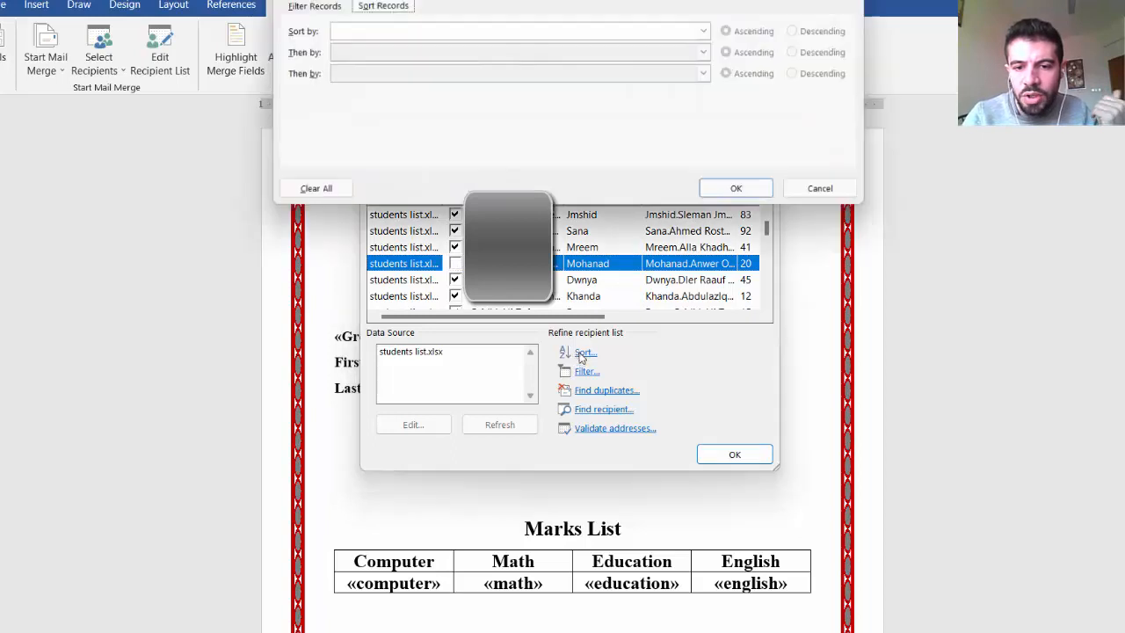
pyautogui.click(708, 31)
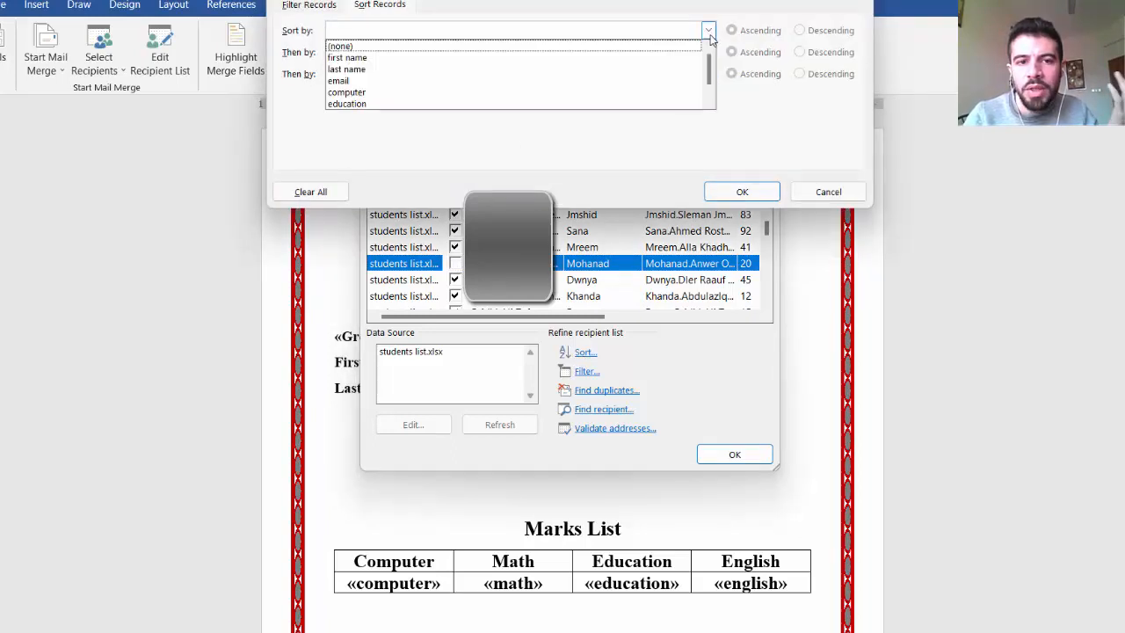
pyautogui.click(709, 33)
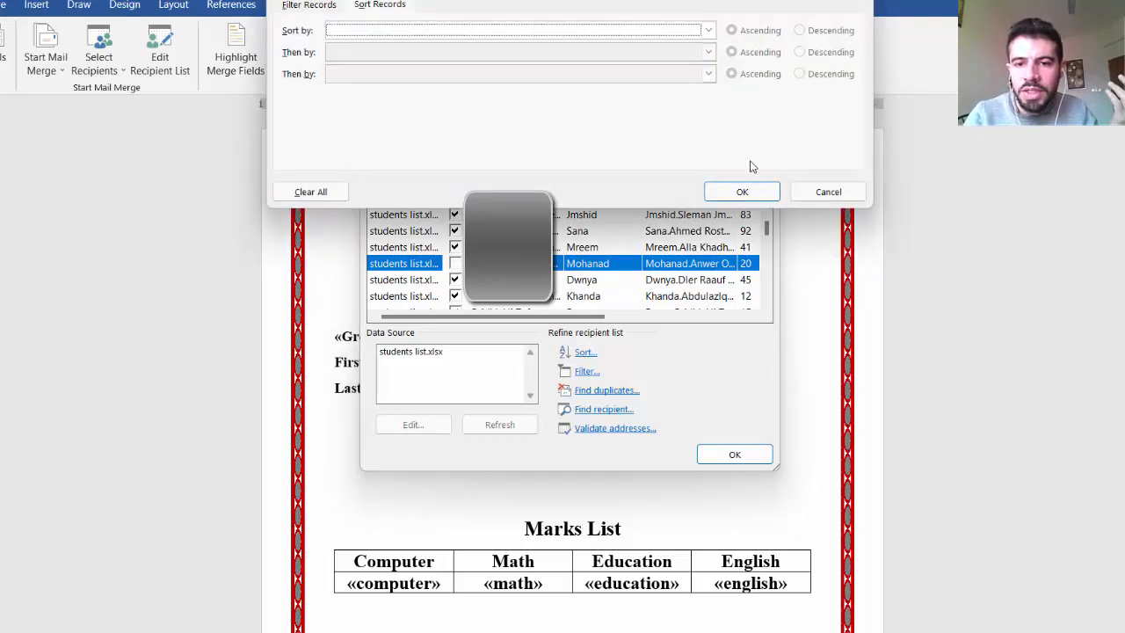
pyautogui.click(755, 191)
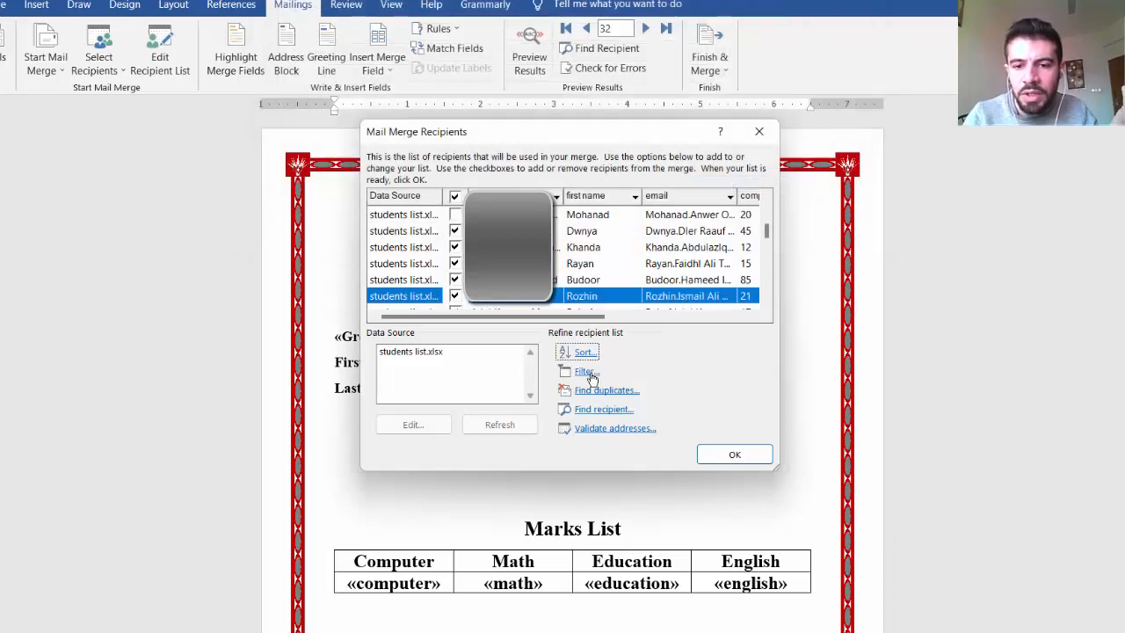
pyautogui.click(586, 372)
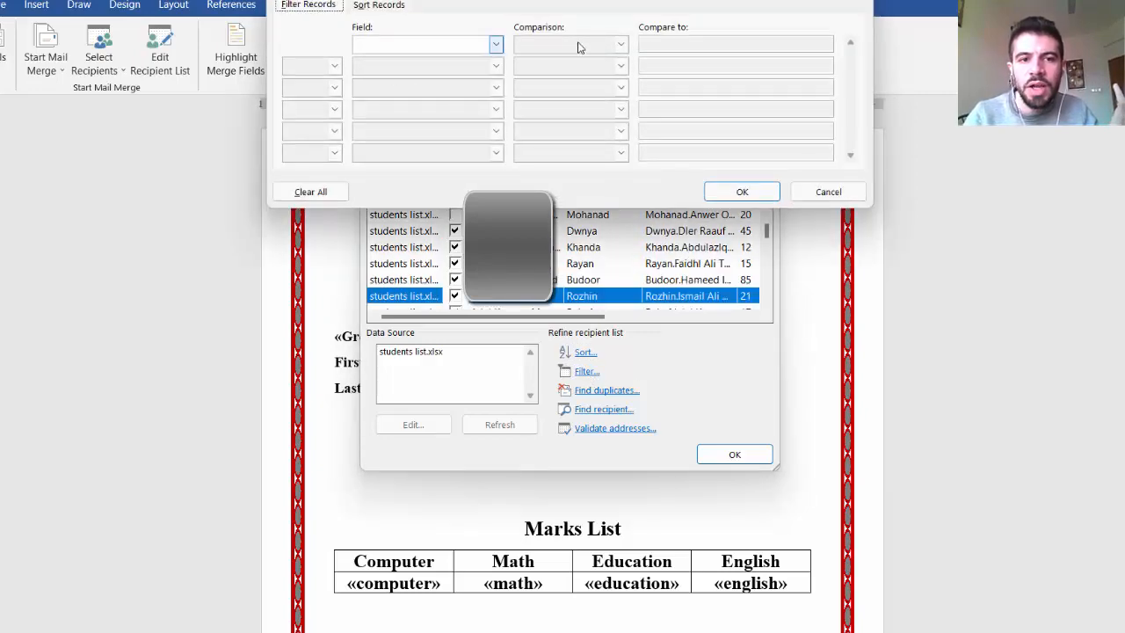
pyautogui.click(853, 2)
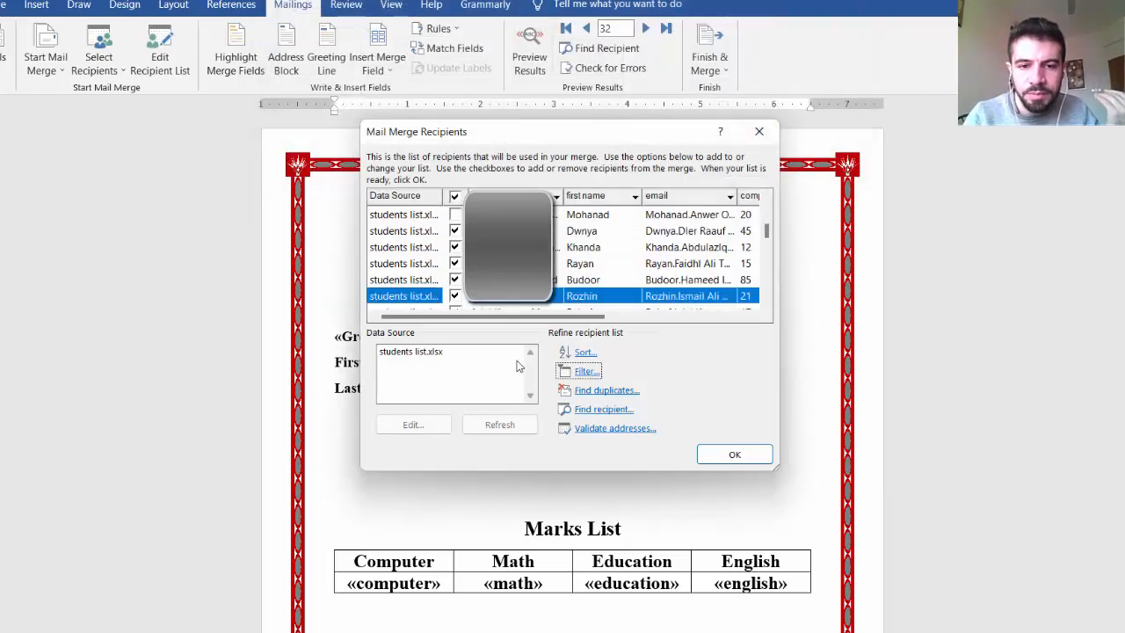
pyautogui.click(732, 454)
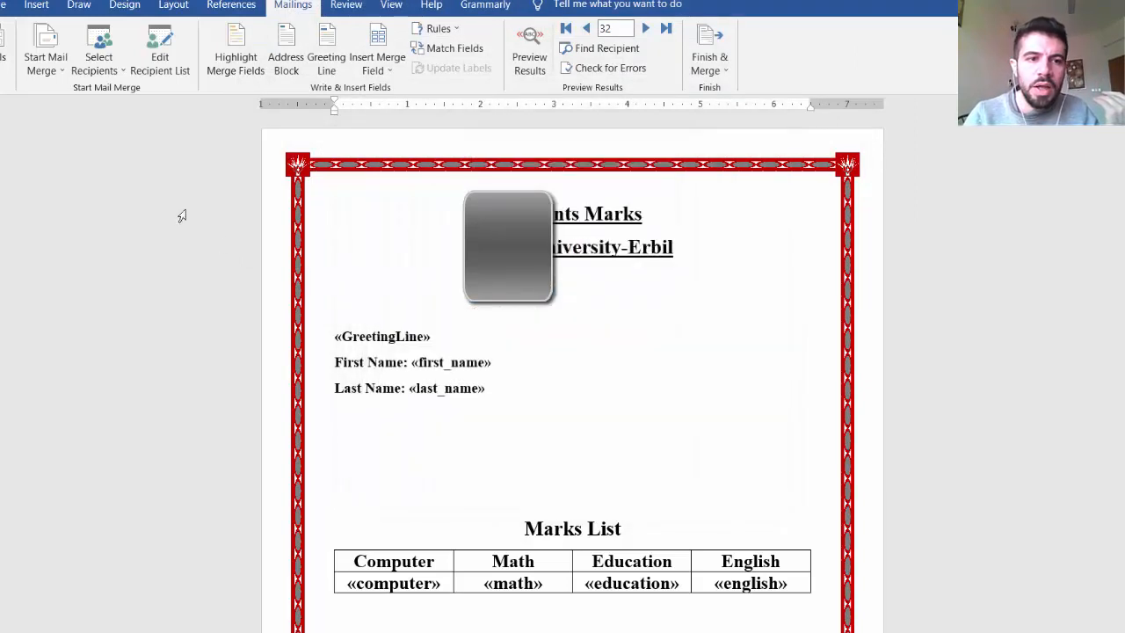
# Step: Reset the marks document to a Normal Word Document and start the mail merge again
pyautogui.click(125, 74)
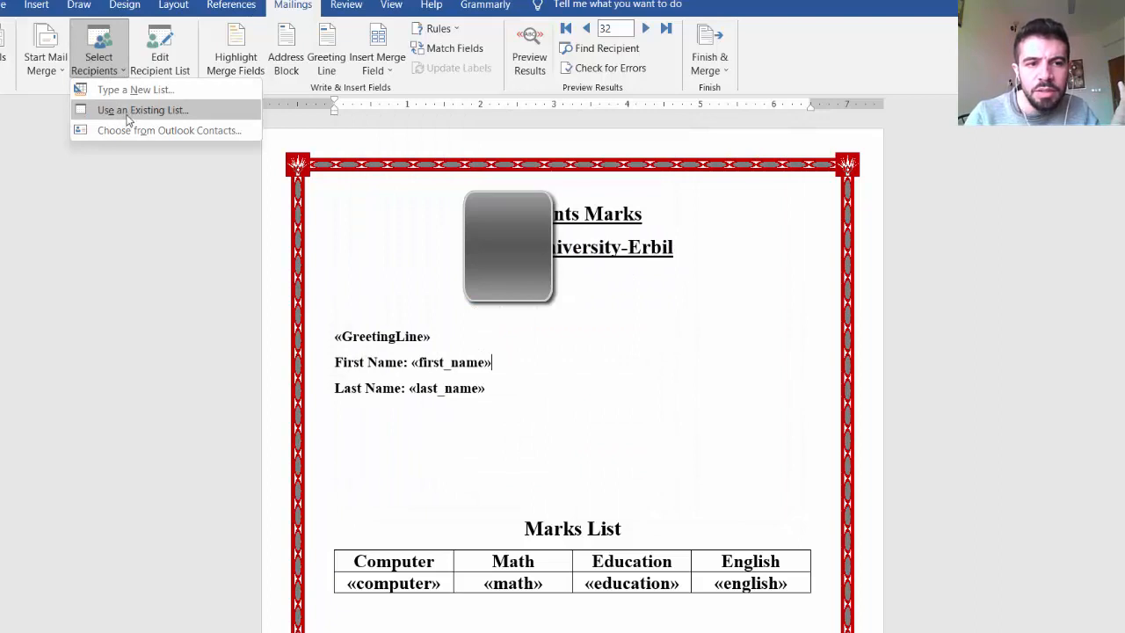
pyautogui.click(59, 76)
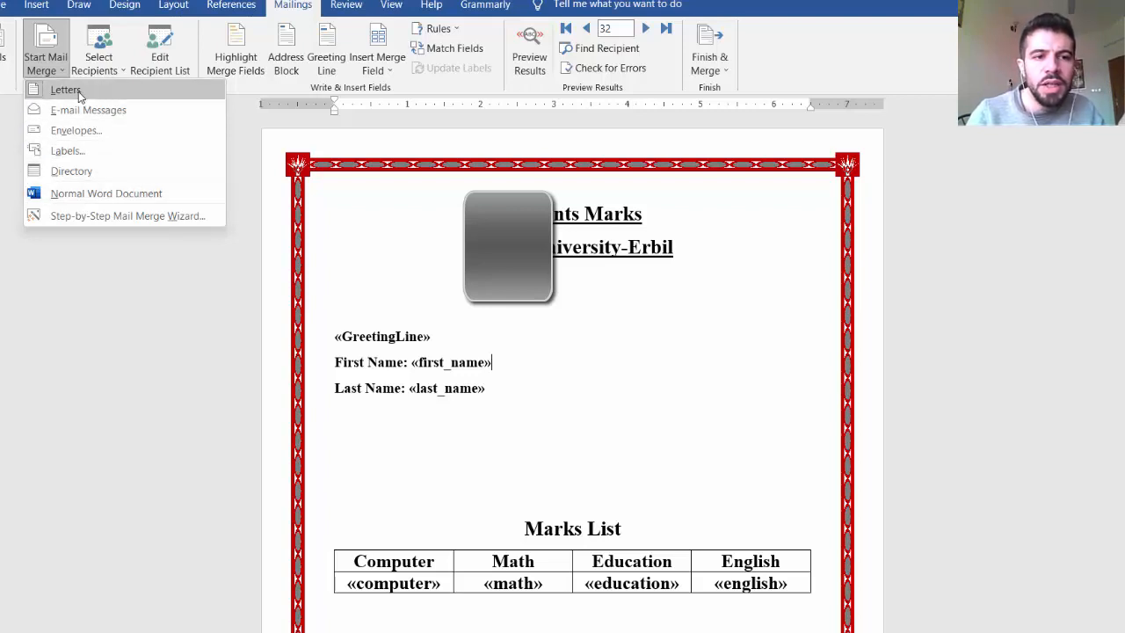
pyautogui.click(102, 193)
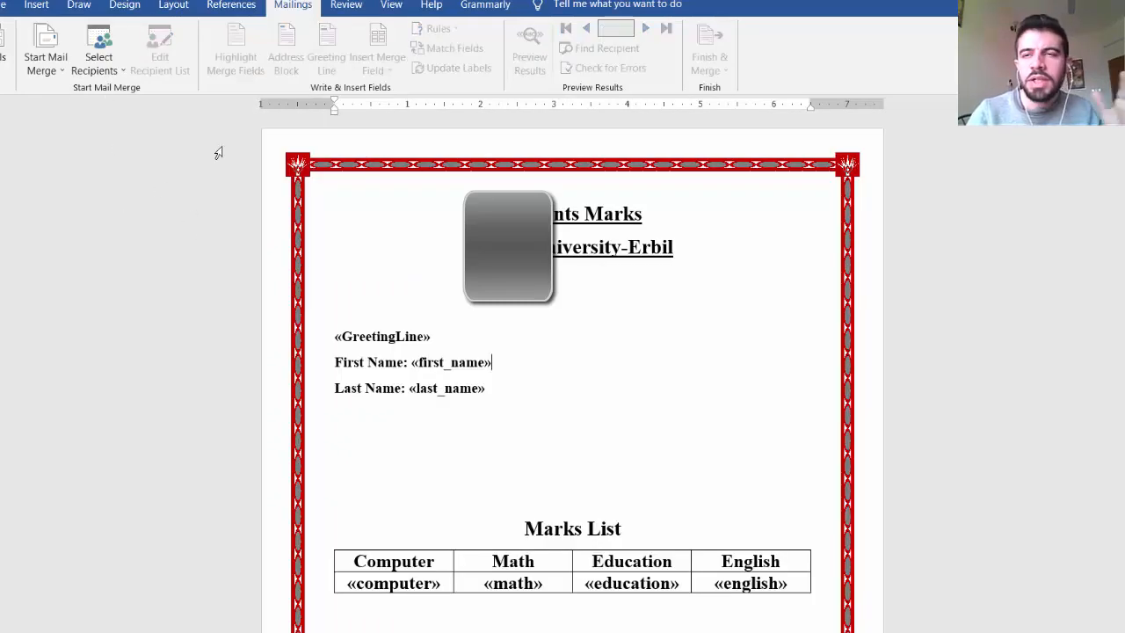
pyautogui.click(48, 65)
pyautogui.click(74, 104)
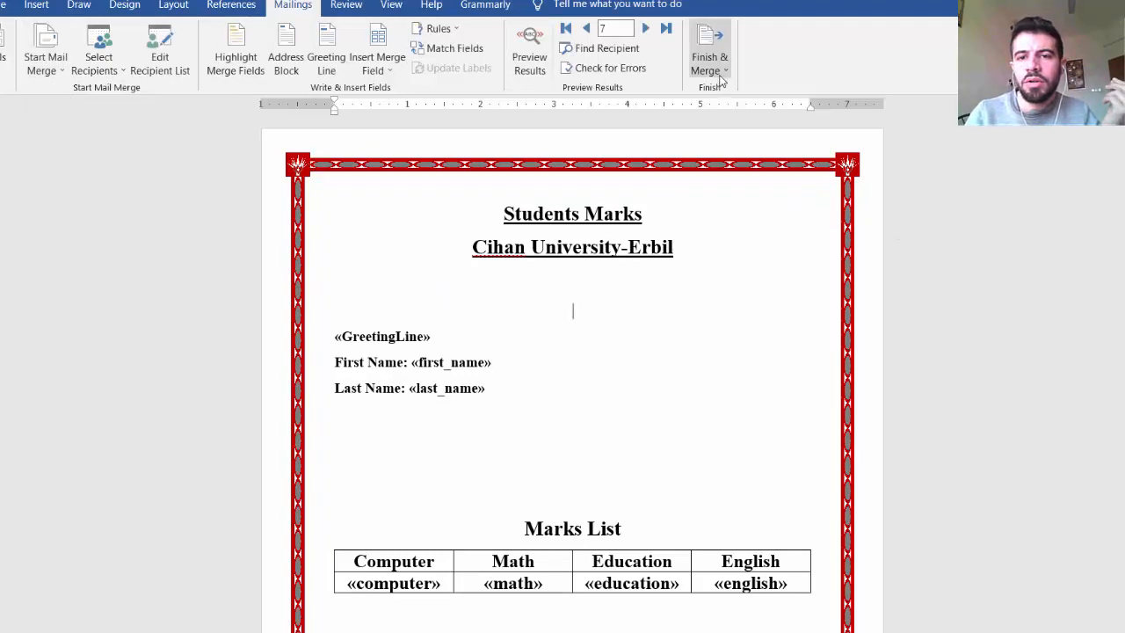
pyautogui.click(723, 77)
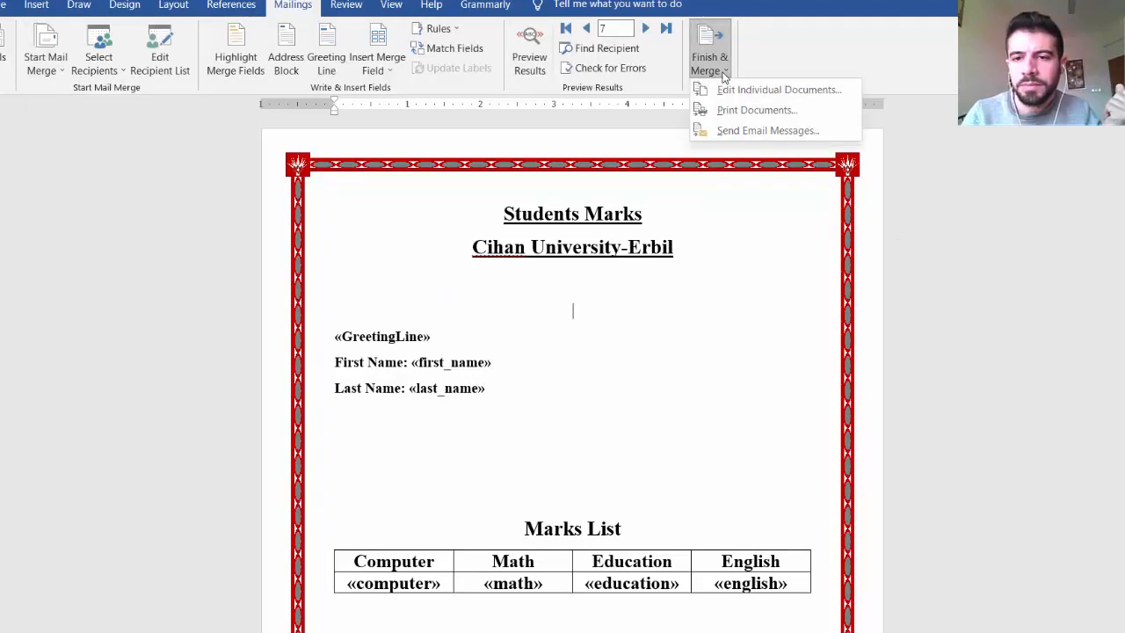
pyautogui.click(766, 110)
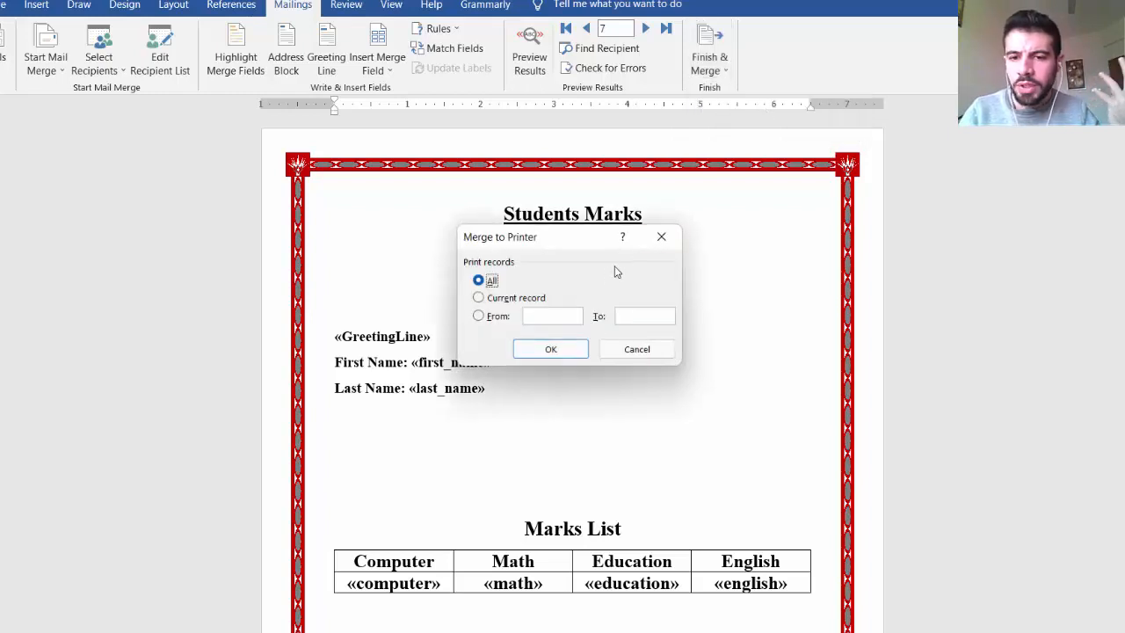
pyautogui.click(662, 235)
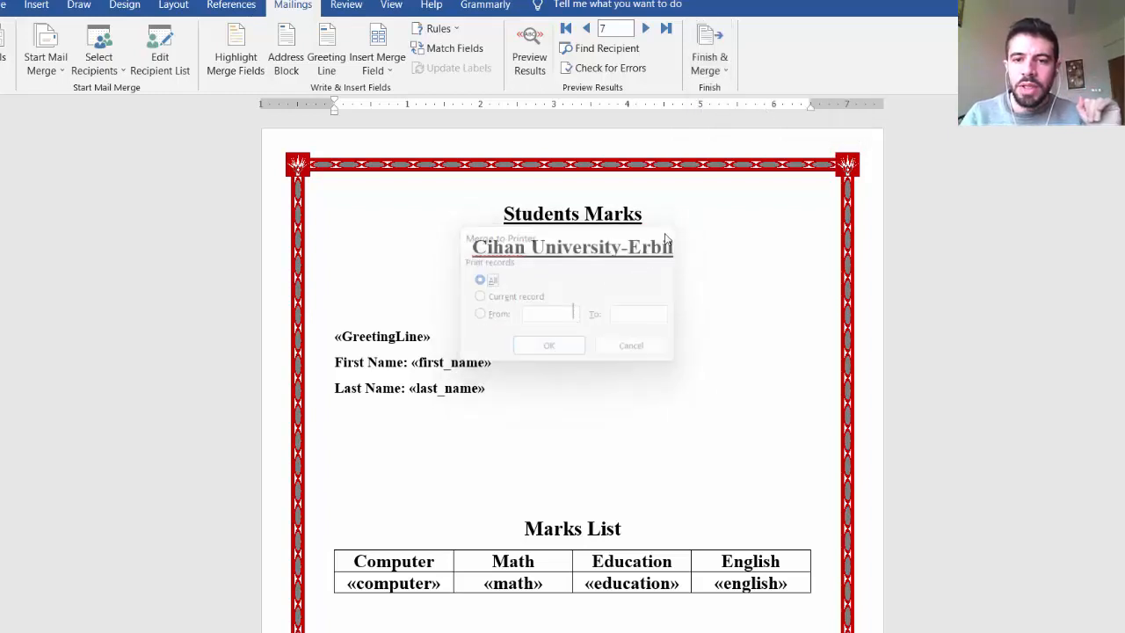
# Step: Finish the mail merge by merging all records into a new document of individual letters
pyautogui.click(722, 72)
pyautogui.click(746, 89)
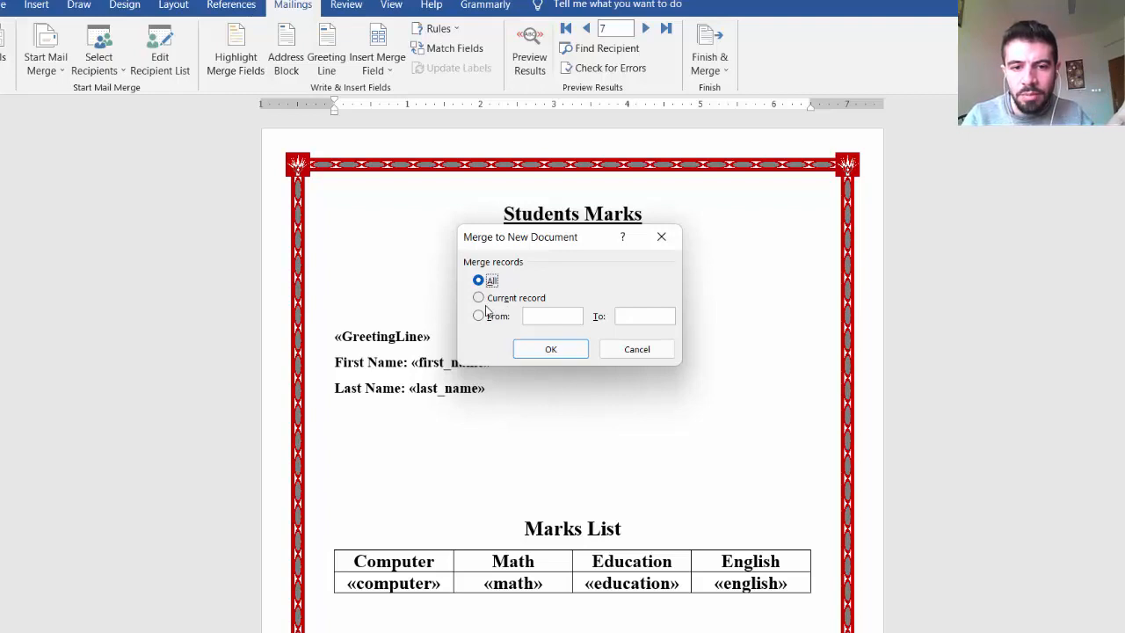
pyautogui.click(548, 346)
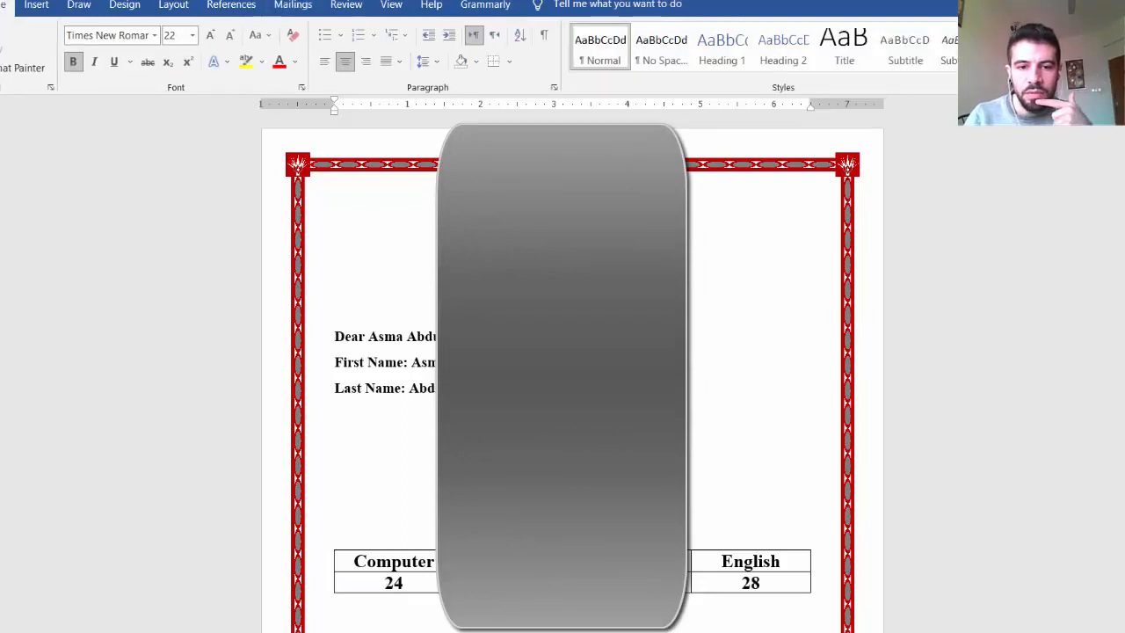
# Step: Look through the merged letters, checking each student's greeting line, names and marks, and the document's page count
pyautogui.scroll(-10, 571, 377)
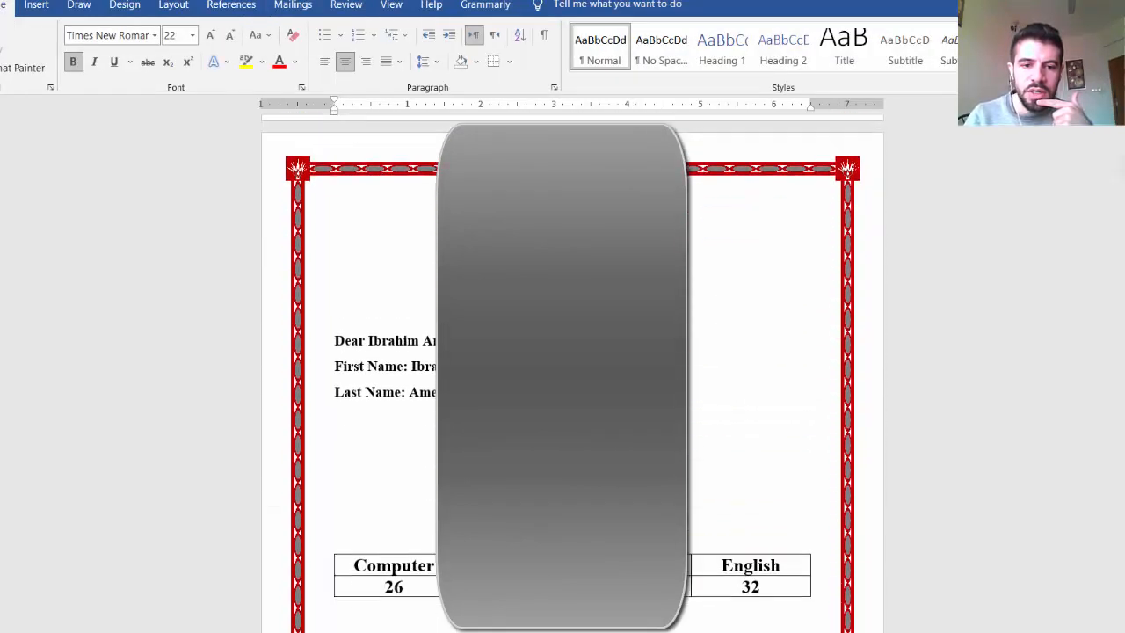
pyautogui.scroll(-3, 571, 378)
pyautogui.scroll(-20, 571, 378)
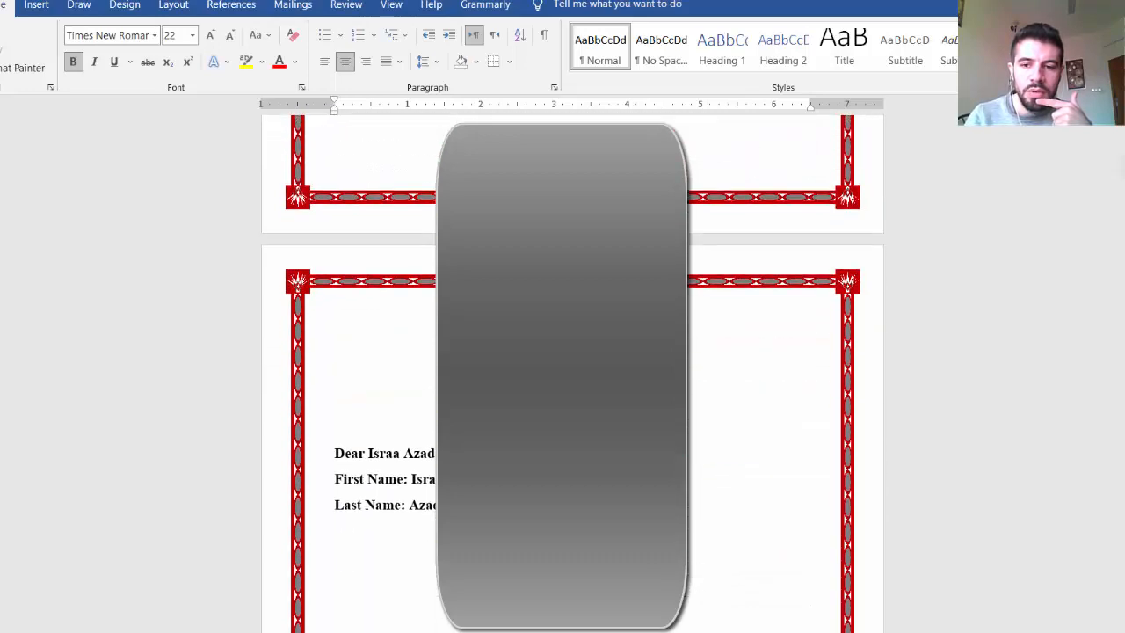
pyautogui.scroll(-10, 571, 377)
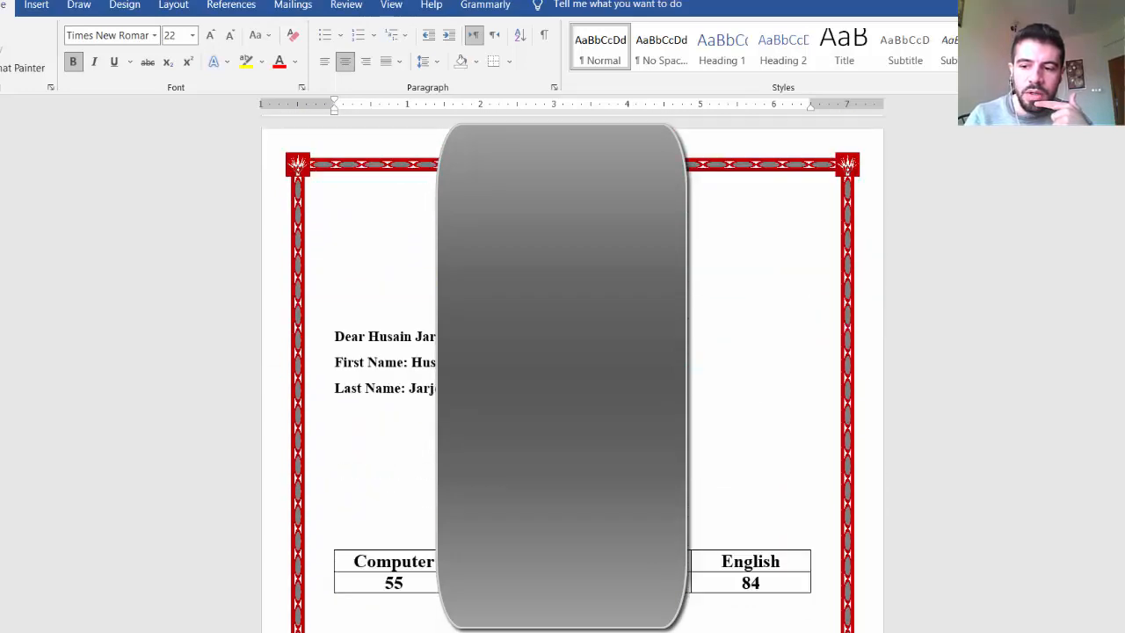
pyautogui.scroll(-15, 571, 378)
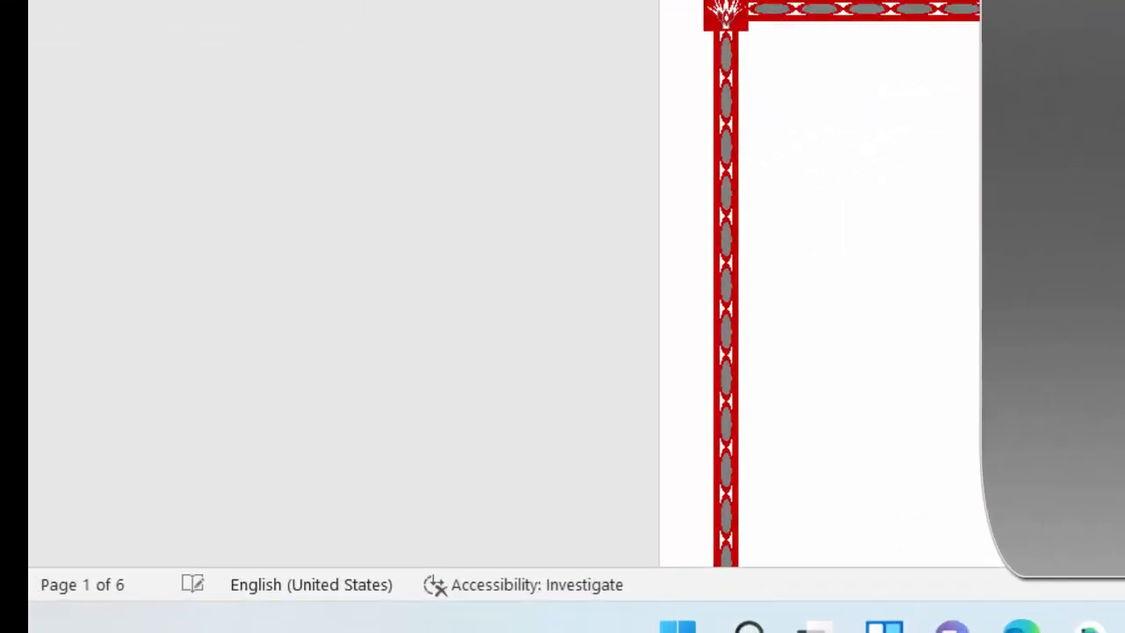
pyautogui.scroll(-15, 822, 290)
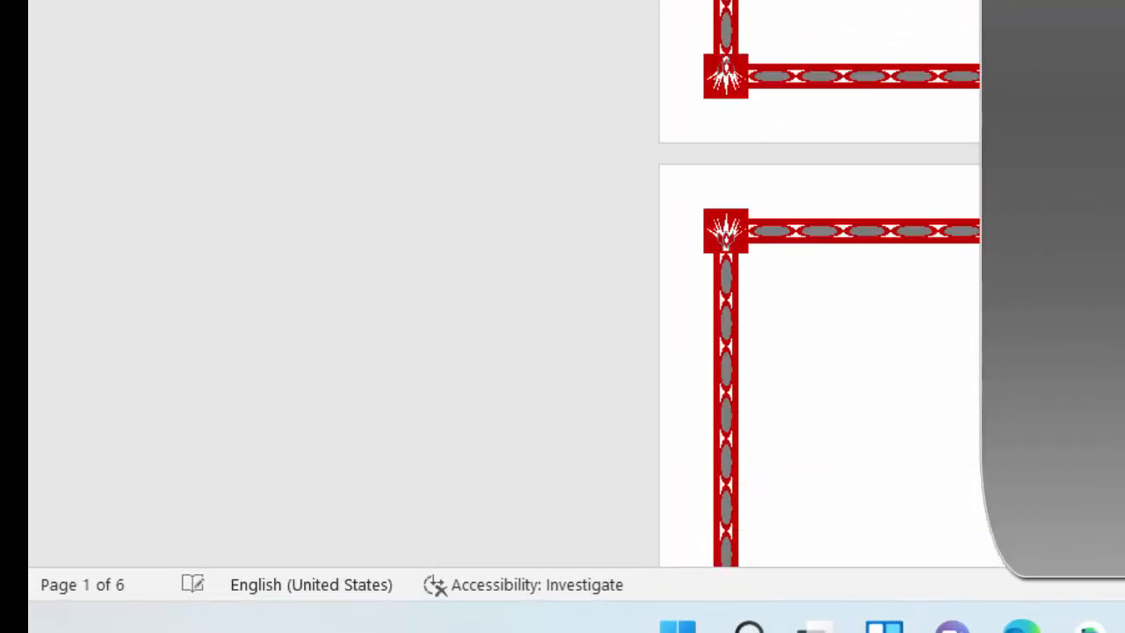
pyautogui.scroll(-15, 822, 290)
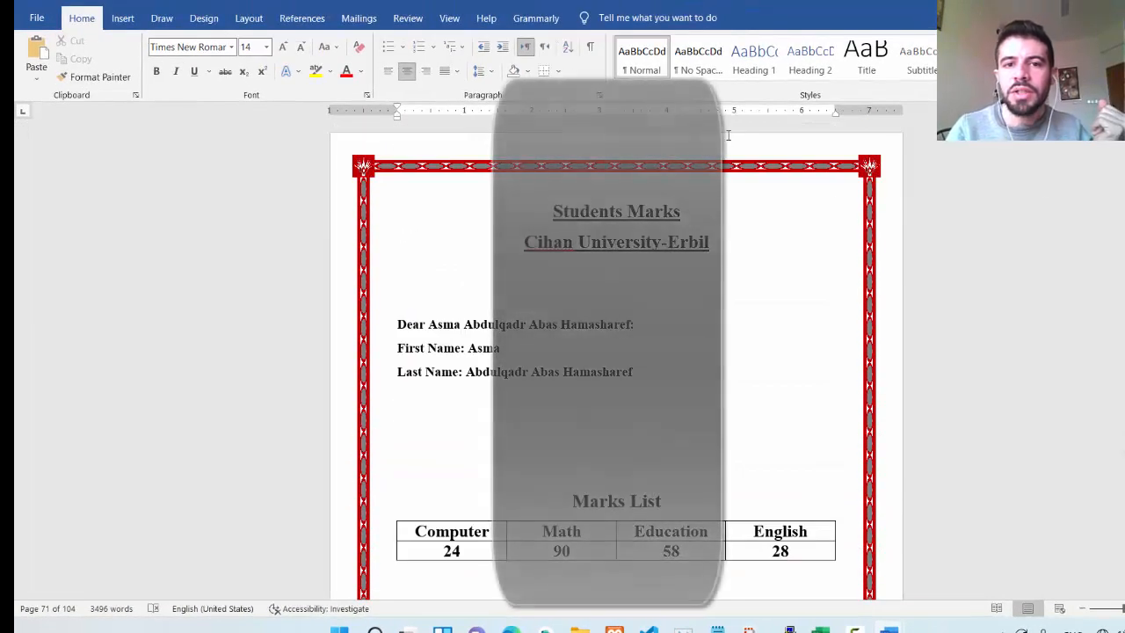
# Step: Start exporting the merged document as a PDF and choose Local Disk (E:) as the save location
pyautogui.click(36, 18)
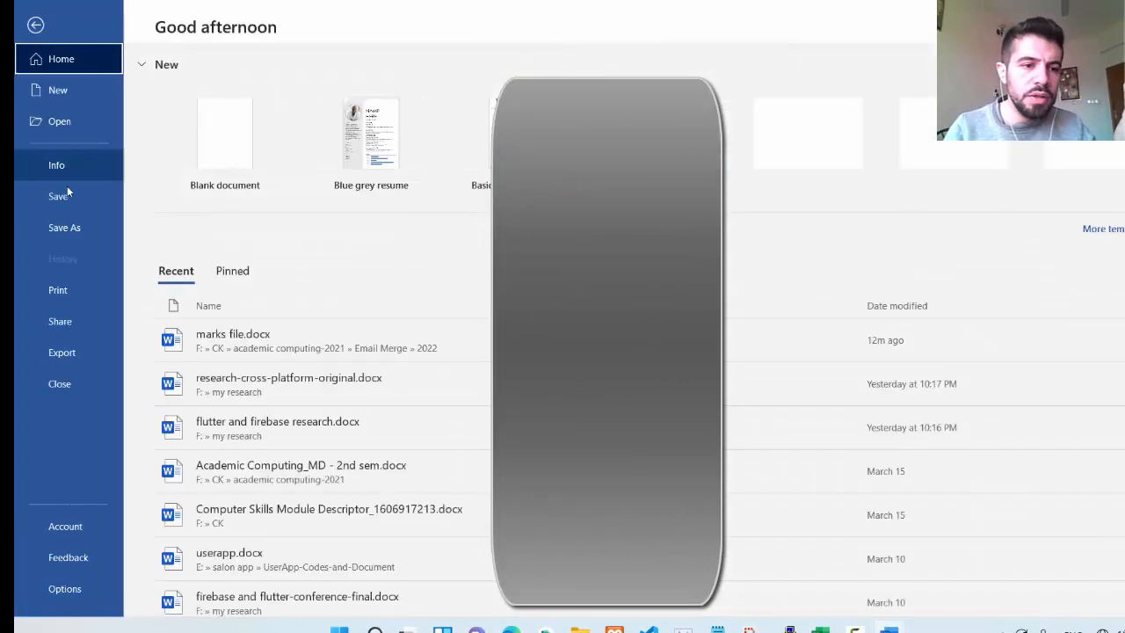
pyautogui.click(76, 351)
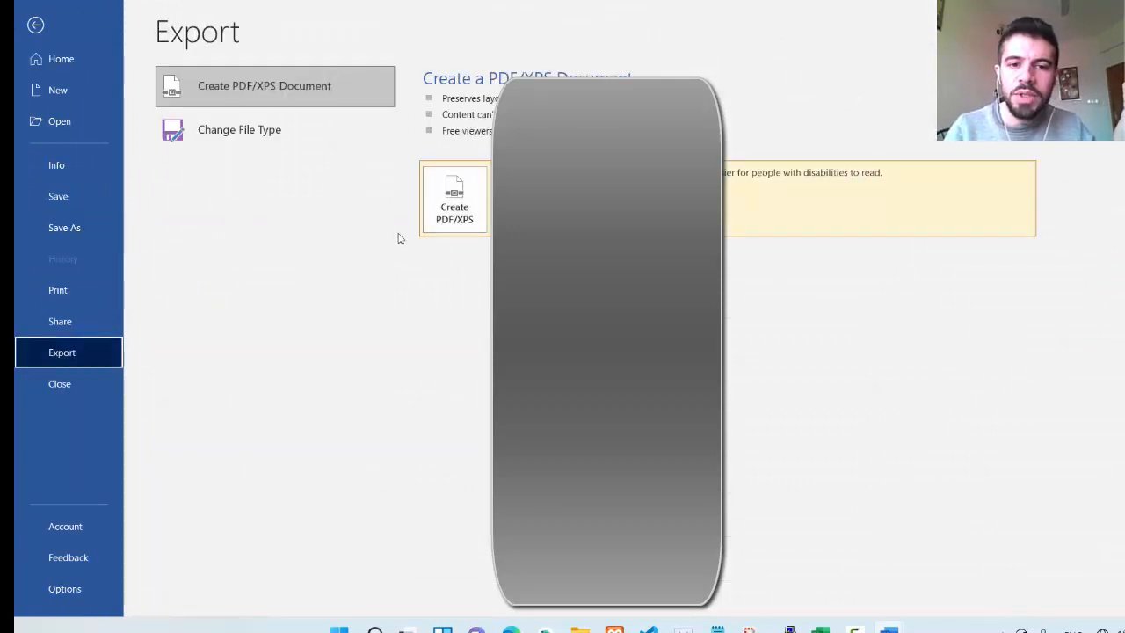
pyautogui.click(461, 215)
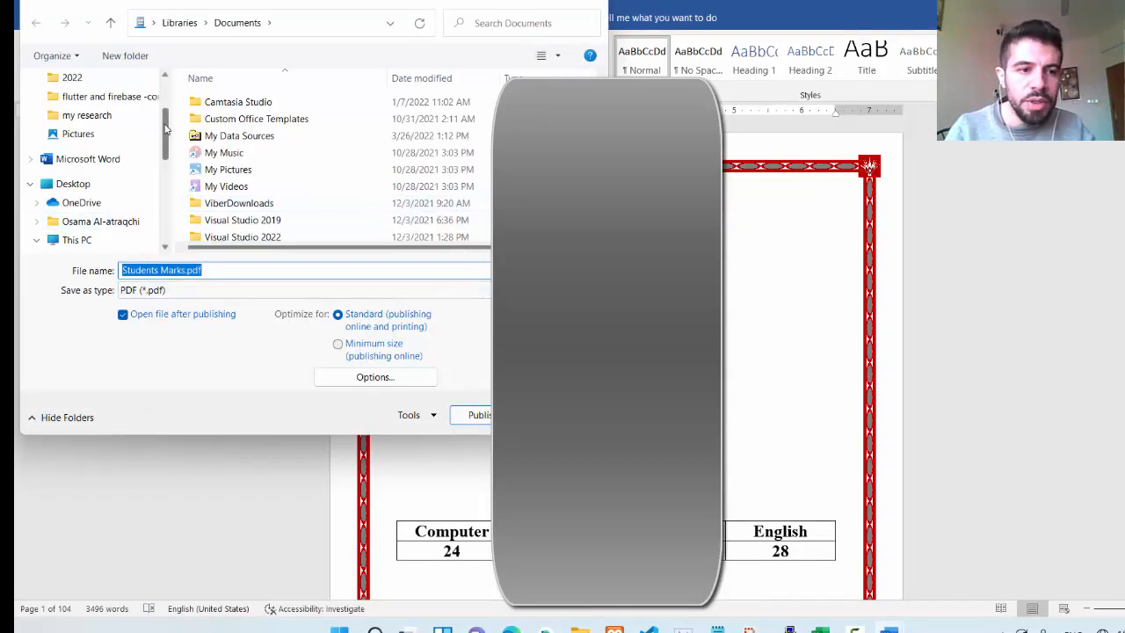
pyautogui.moveTo(165, 127); pyautogui.dragTo(165, 149)
pyautogui.click(75, 165)
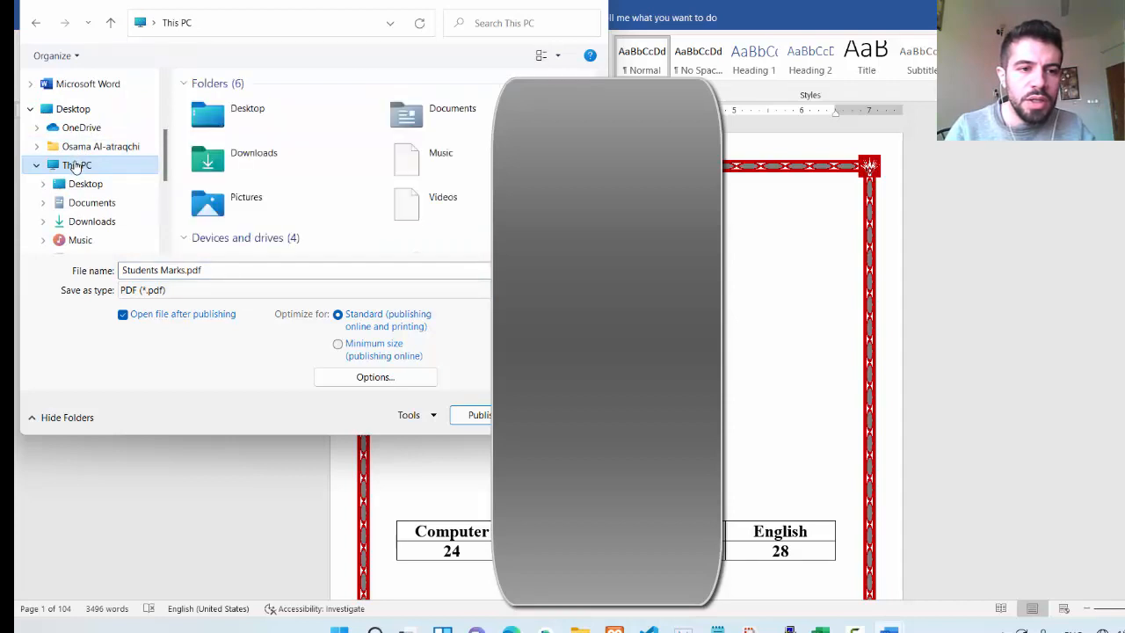
pyautogui.moveTo(165, 182); pyautogui.dragTo(164, 216)
pyautogui.click(101, 189)
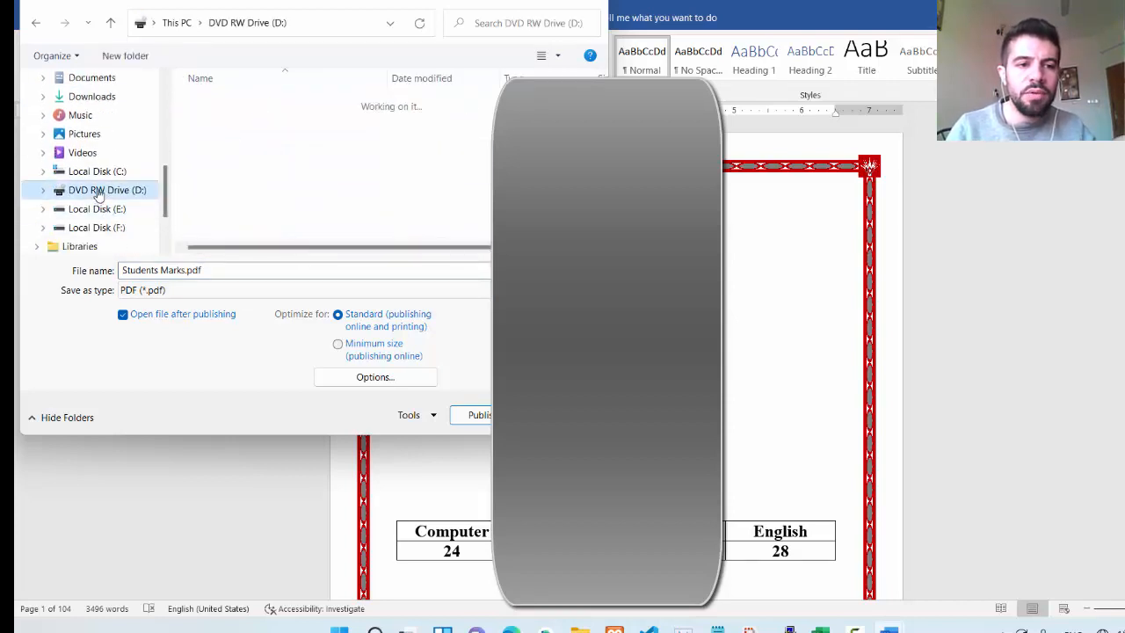
pyautogui.click(111, 228)
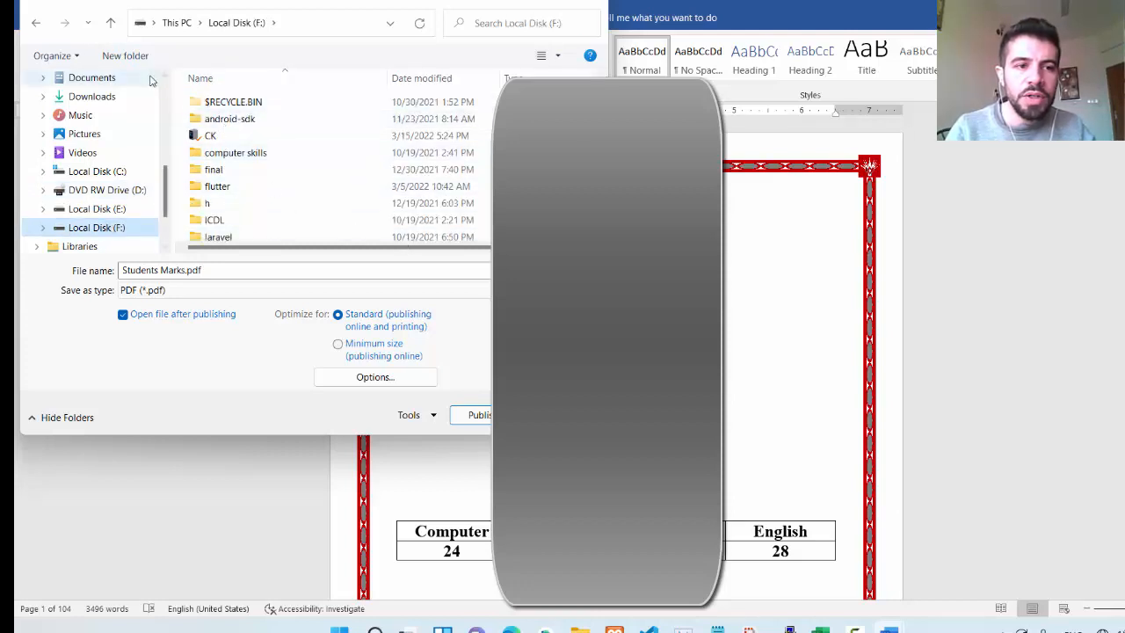
pyautogui.click(132, 208)
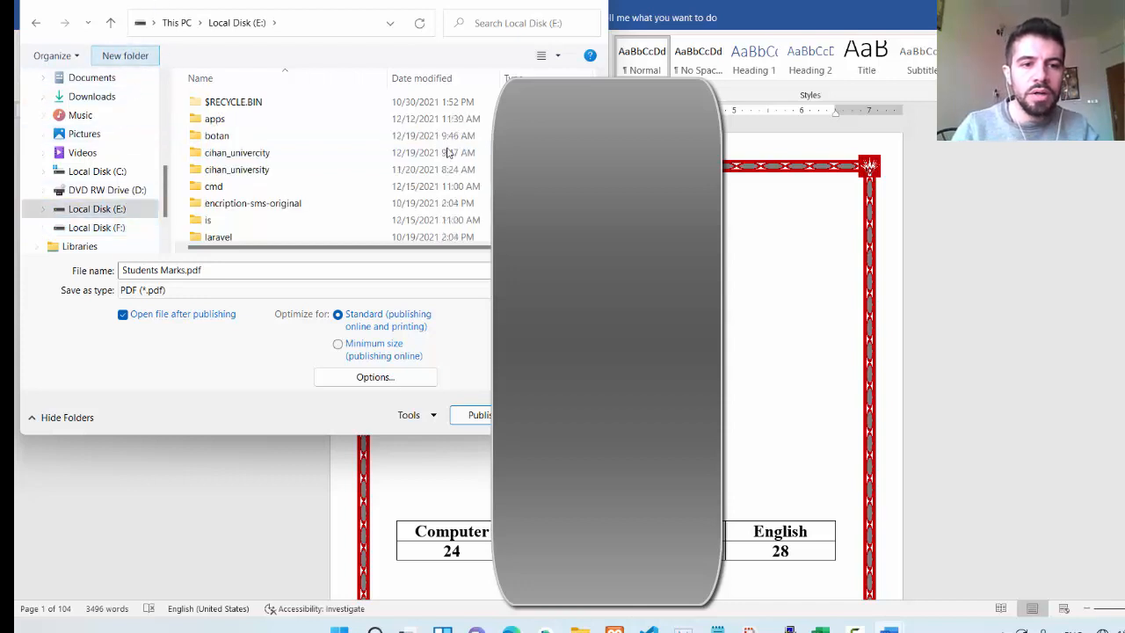
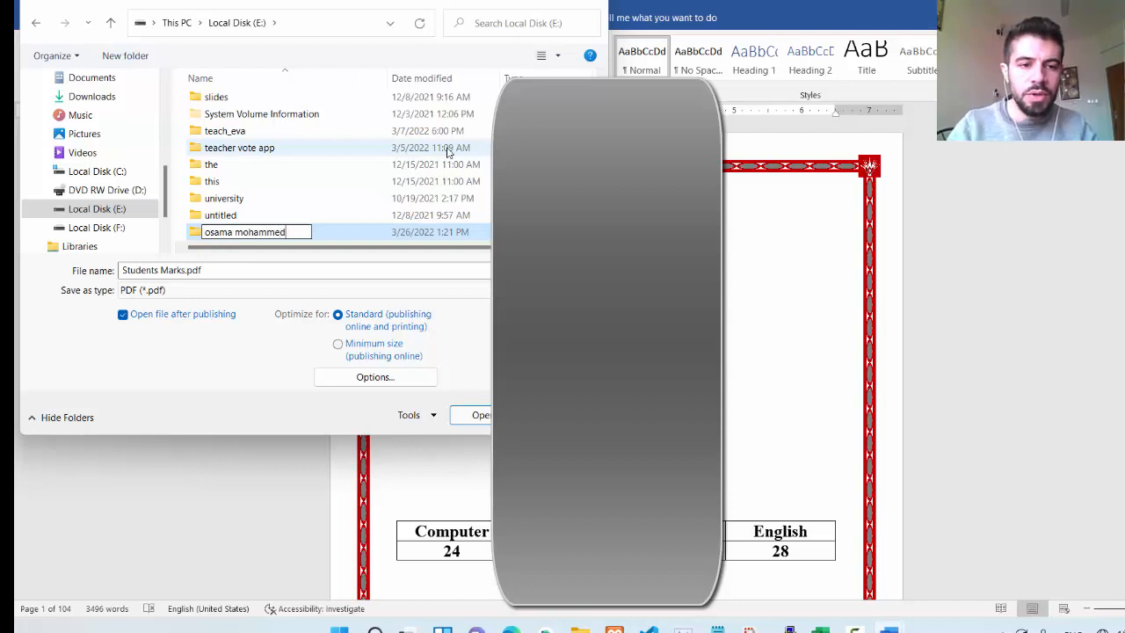
# Step: Create a new folder on Local Disk (E:), name it with the person's full name, and open it
pyautogui.press('Return')
pyautogui.doubleClick(277, 234)
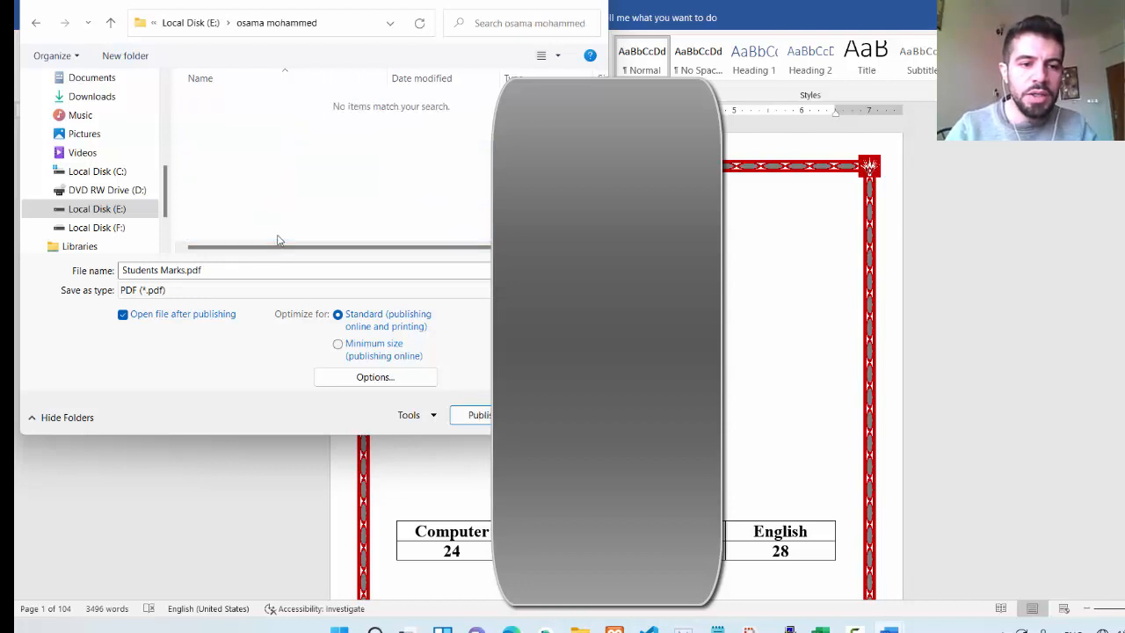
# Step: Publish the merged letters as Students Marks.pdf in the new folder and look through the pages of the opened PDF
pyautogui.click(470, 415)
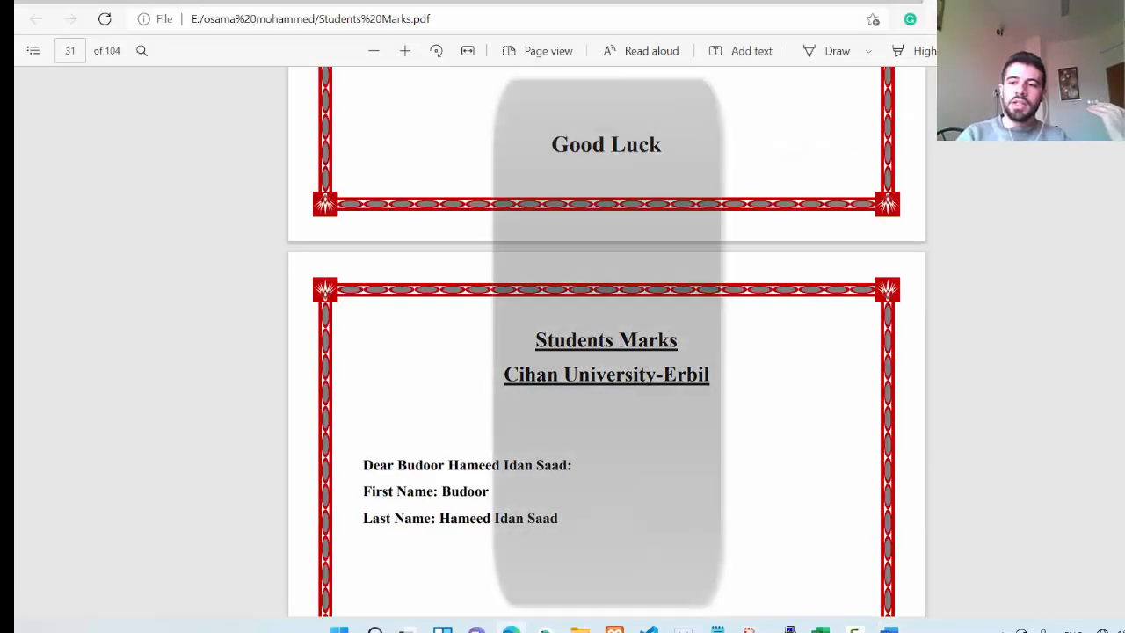
pyautogui.scroll(20, 777, 437)
pyautogui.scroll(10, 607, 343)
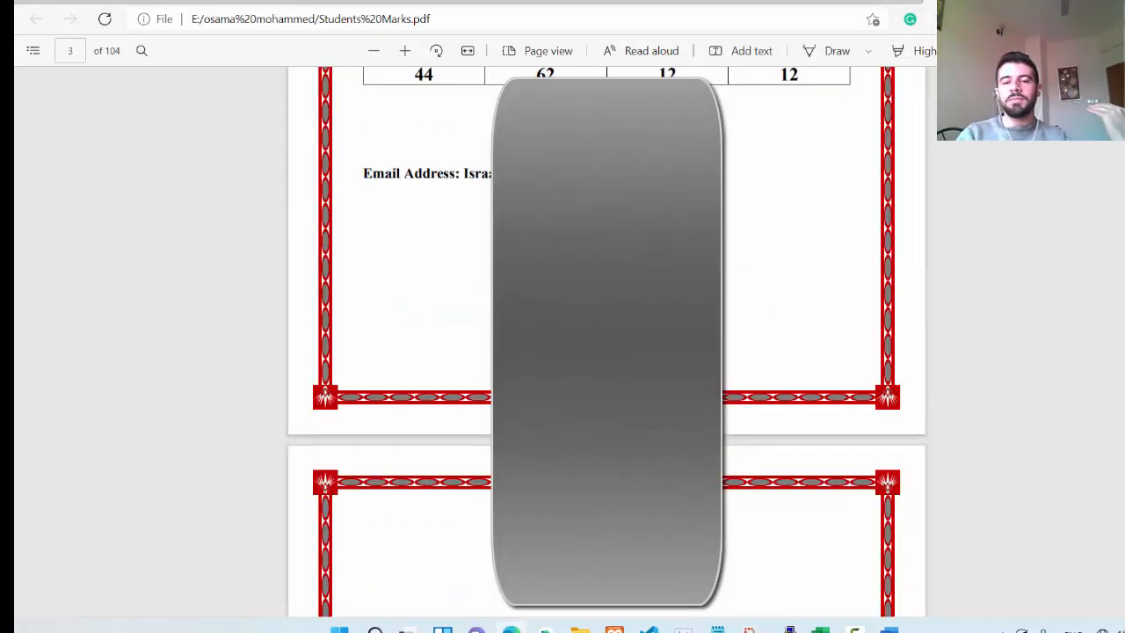